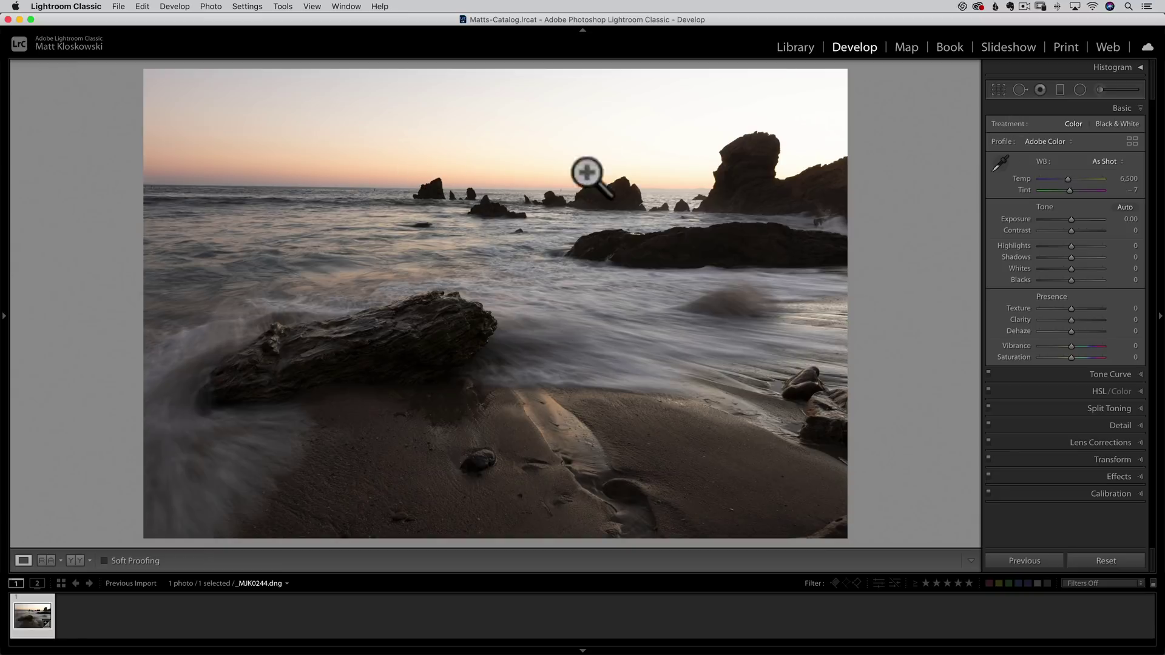
# Level the ocean horizon by tracing it with the Straighten tool and applying the crop
pyautogui.click(999, 89)
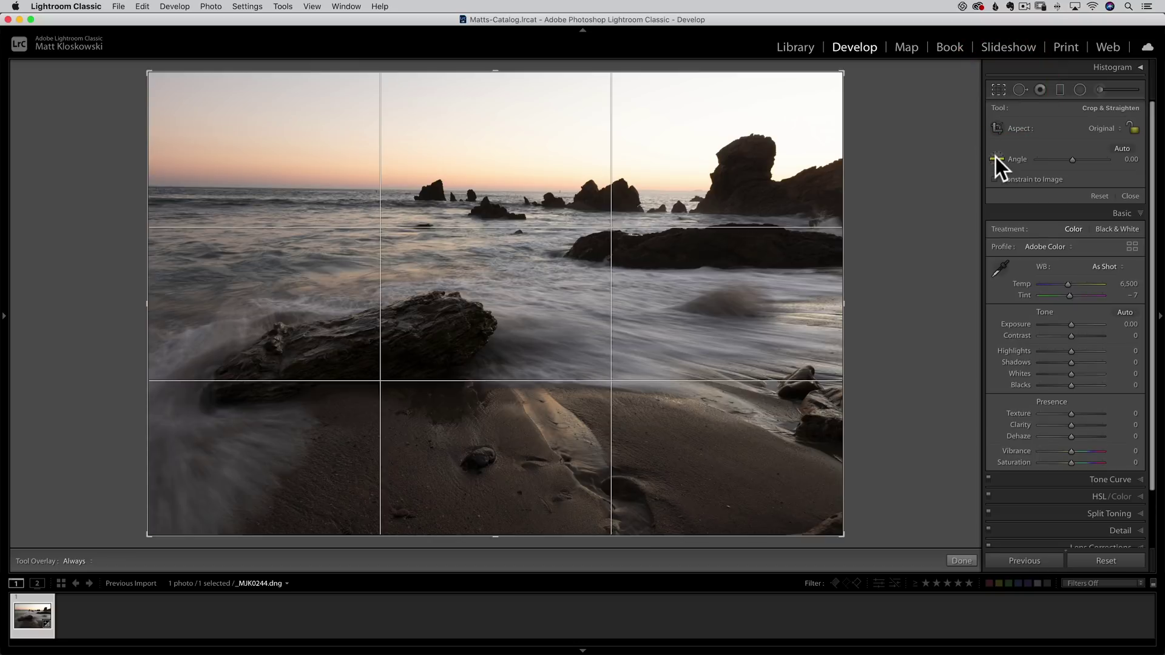
pyautogui.click(996, 159)
pyautogui.moveTo(190, 187); pyautogui.dragTo(737, 194)
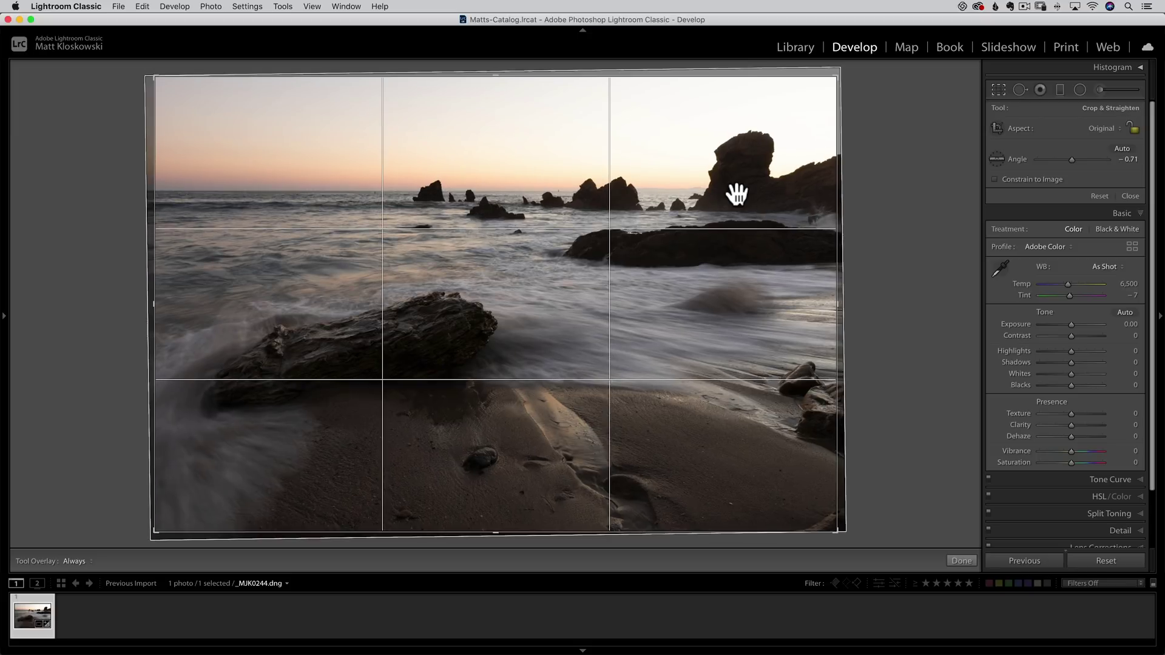
pyautogui.press('Return')
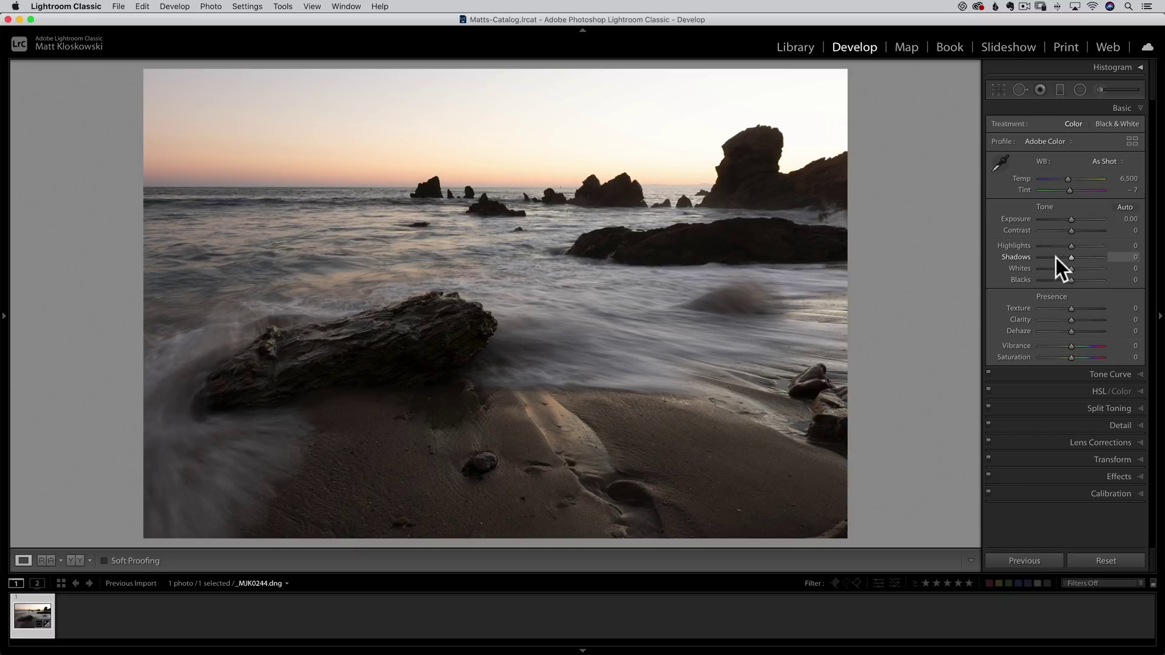
# In the Basic panel, set Shadows to +51, Highlights to -75 and Exposure to -0.55
pyautogui.moveTo(1076, 257); pyautogui.dragTo(1043, 245)
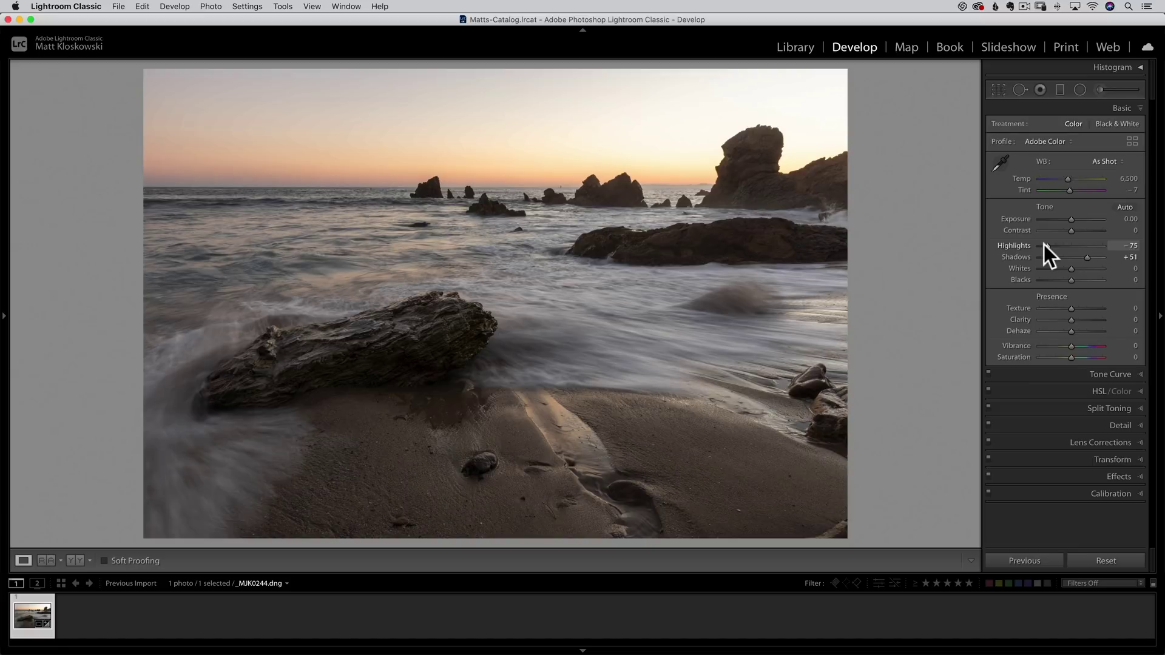
pyautogui.moveTo(1070, 218); pyautogui.dragTo(1066, 218)
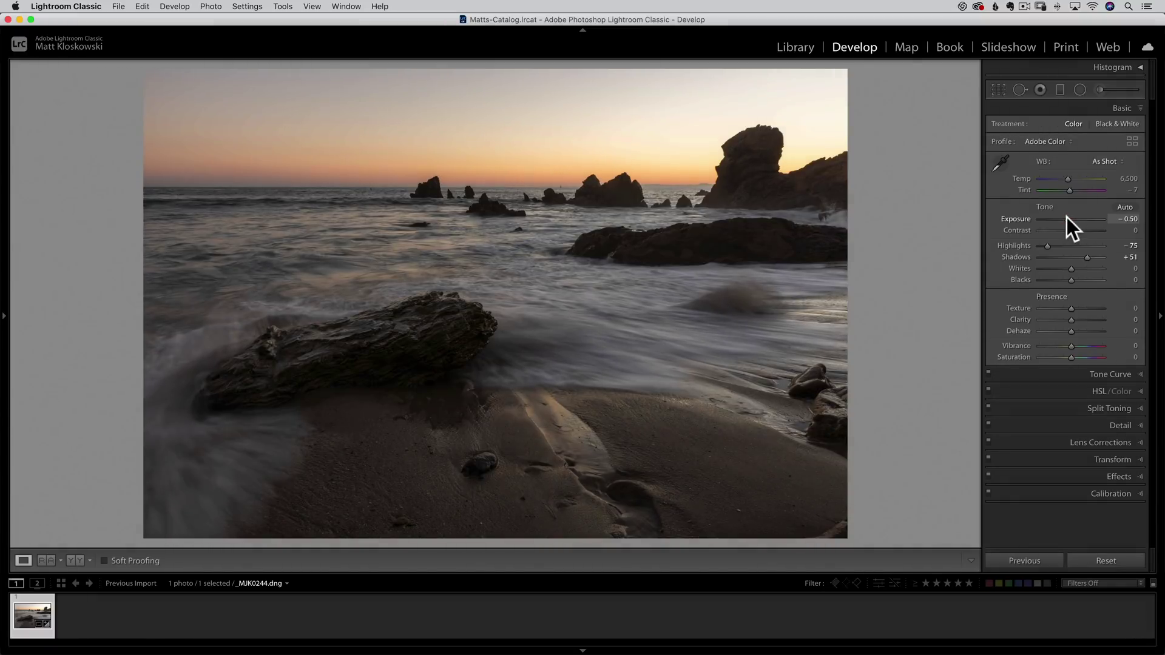
pyautogui.click(1067, 219)
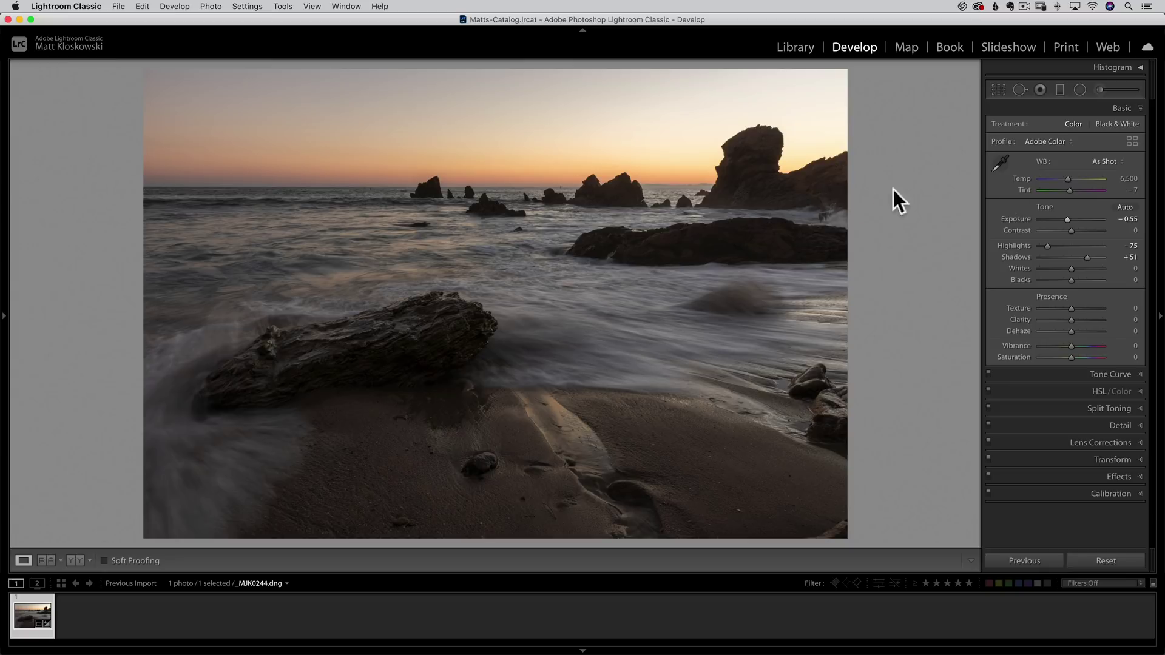
pyautogui.moveTo(1067, 180); pyautogui.dragTo(1057, 177)
# Cool the white balance to Temp 5,100 with Tint +29
pyautogui.moveTo(1080, 191); pyautogui.dragTo(1060, 176)
# Drag a graduated filter over the sky at Exposure -0.74 and Highlights -42, then compare it on and off
pyautogui.click(1060, 90)
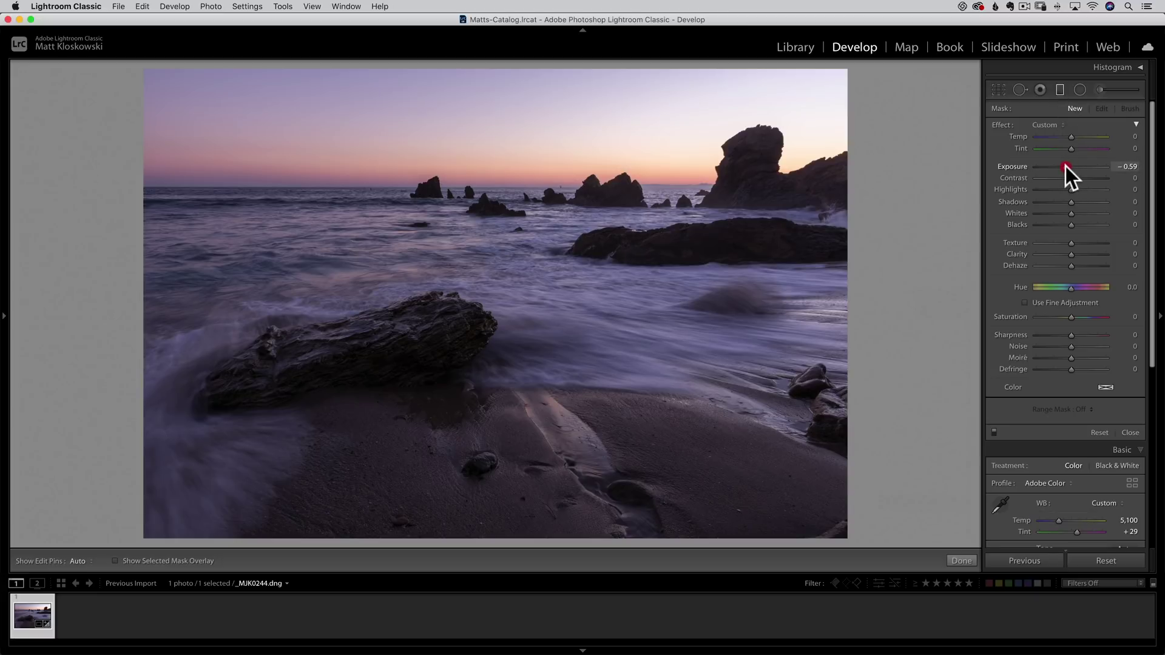
pyautogui.moveTo(1065, 166); pyautogui.dragTo(1056, 187)
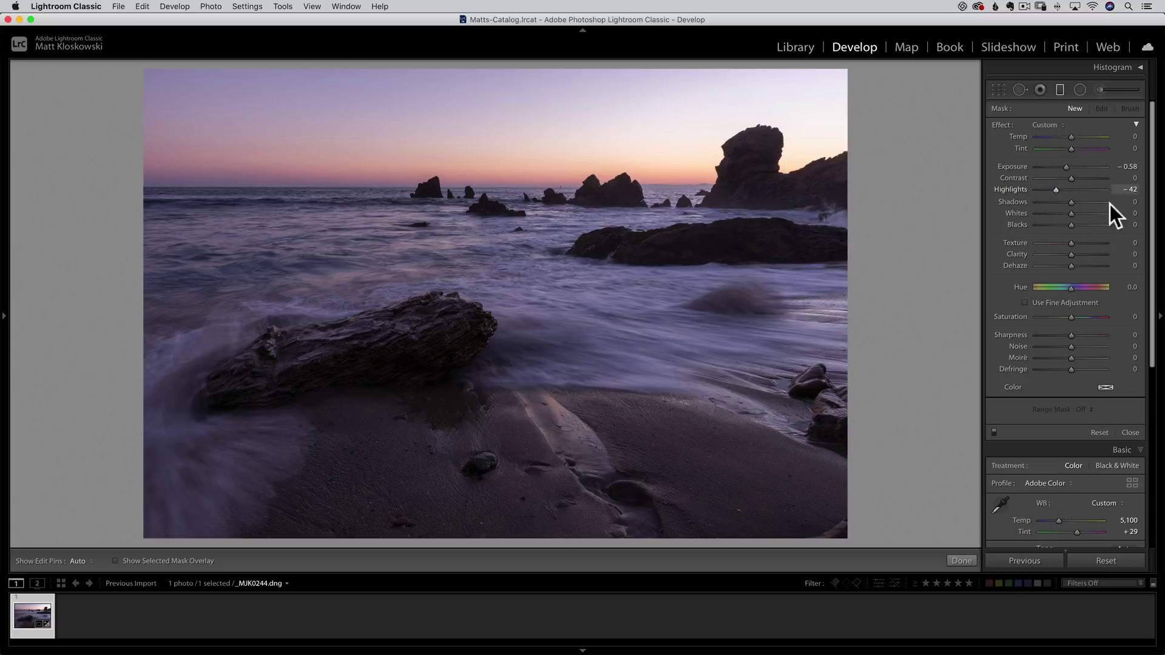
pyautogui.moveTo(1069, 167); pyautogui.dragTo(1065, 167)
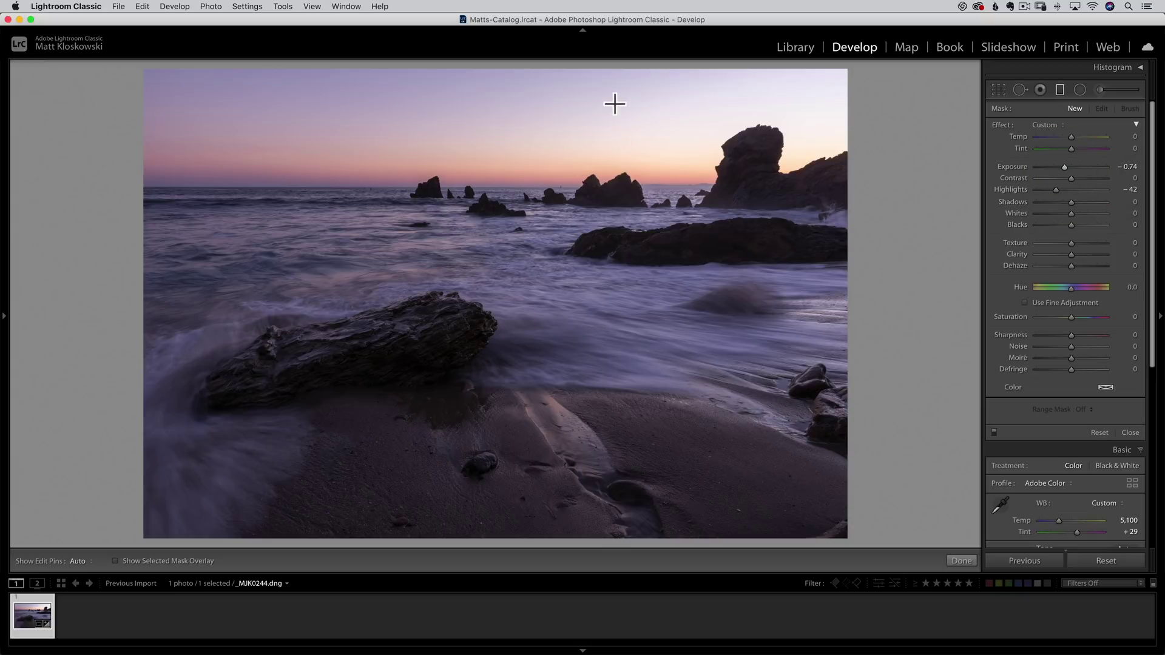
pyautogui.moveTo(606, 82); pyautogui.dragTo(556, 279)
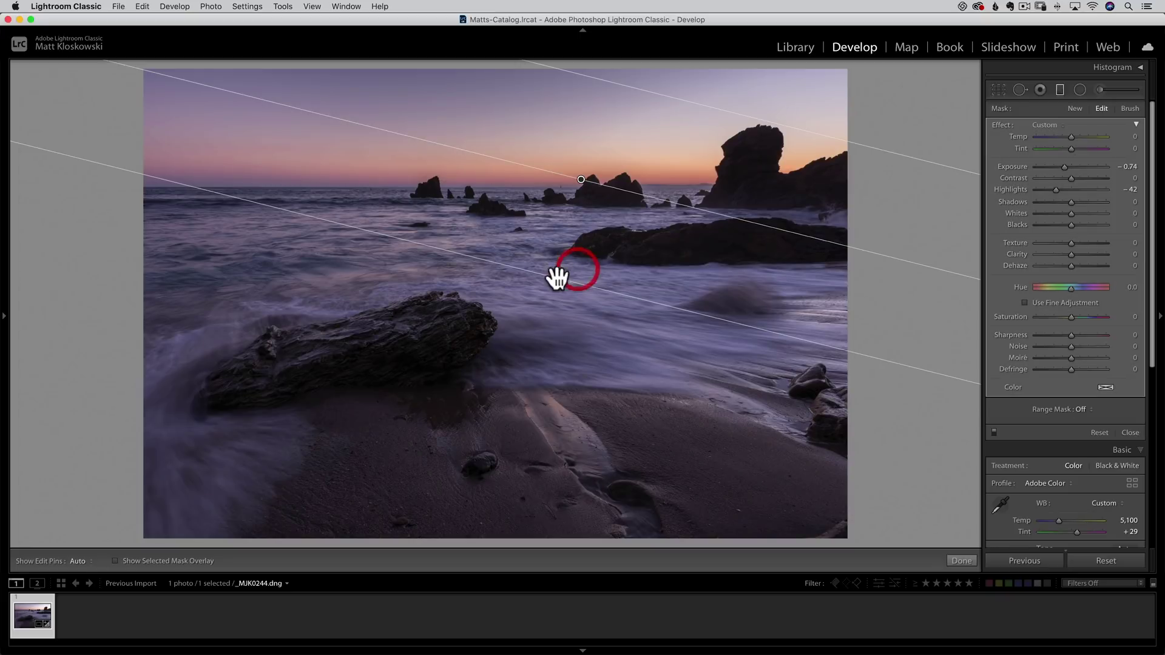
pyautogui.click(996, 432)
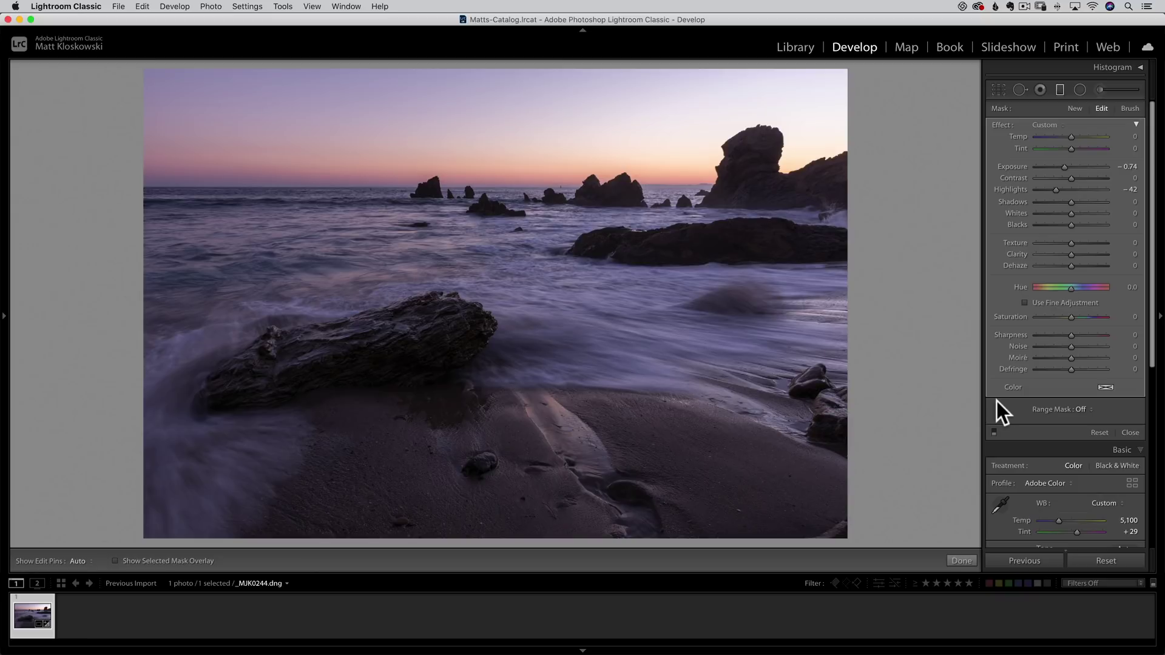
pyautogui.click(993, 431)
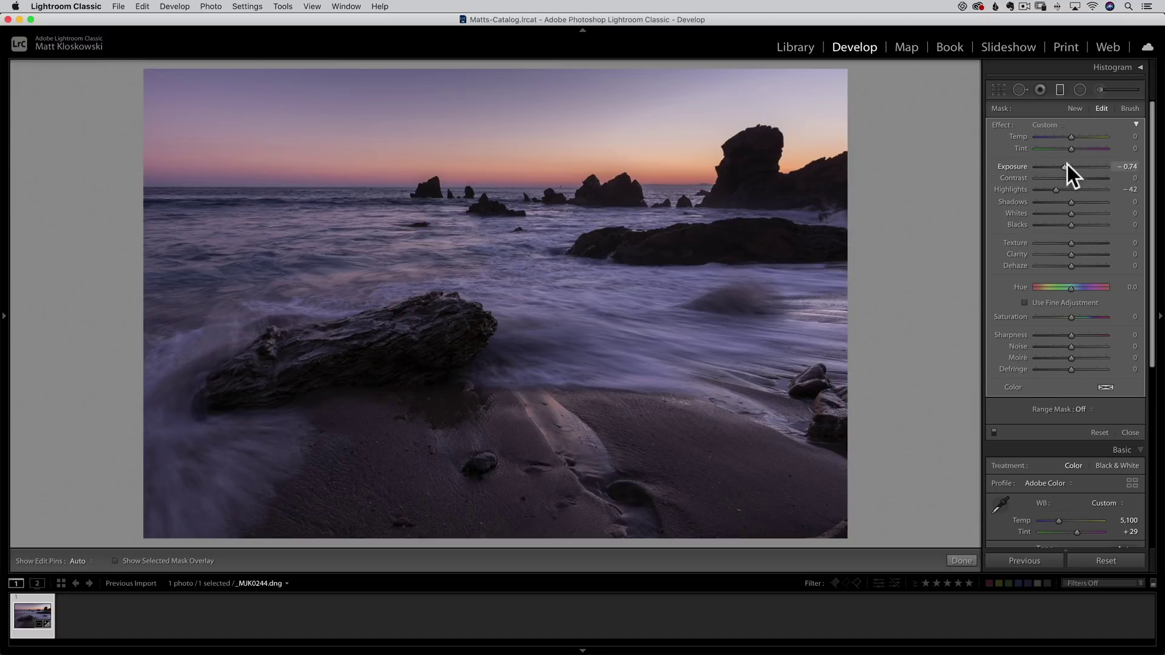
# Deepen the sky gradient to Highlights -45, Temp -21 and Exposure -0.83, comparing it on and off
pyautogui.moveTo(1057, 190)
pyautogui.mouseDown()
pyautogui.moveTo(1048, 191)
pyautogui.moveTo(1071, 191)
pyautogui.moveTo(1067, 165)
pyautogui.moveTo(1050, 191)
pyautogui.mouseUp()
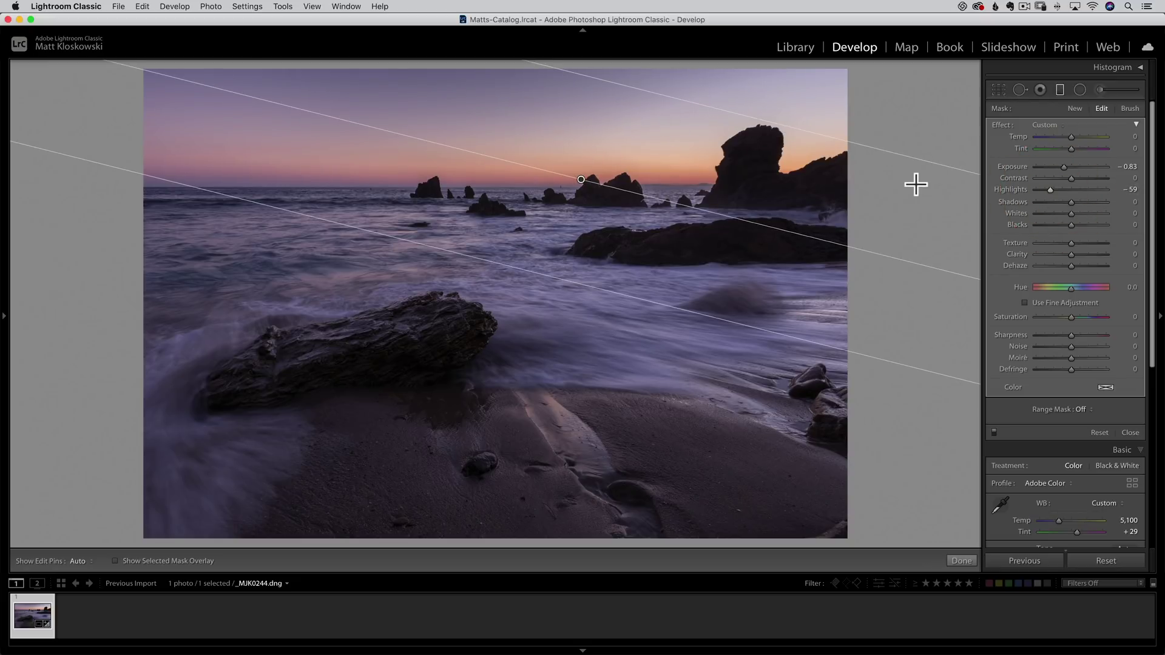
pyautogui.click(1051, 189)
pyautogui.moveTo(1054, 189); pyautogui.dragTo(1054, 189)
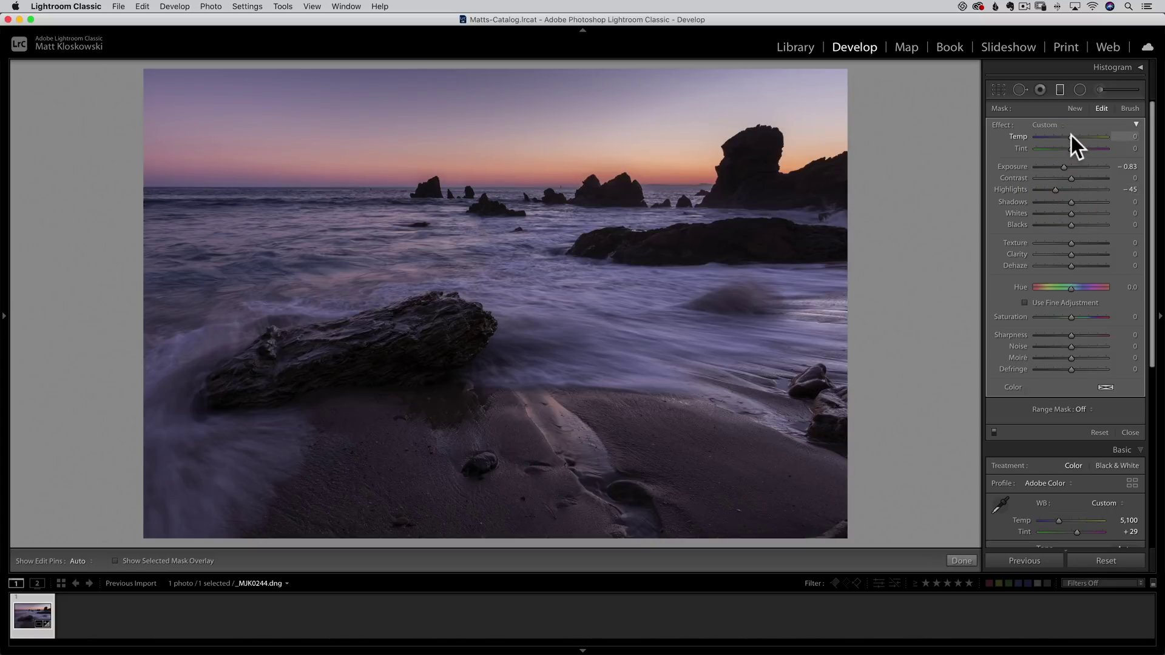
pyautogui.moveTo(1066, 136); pyautogui.dragTo(1062, 136)
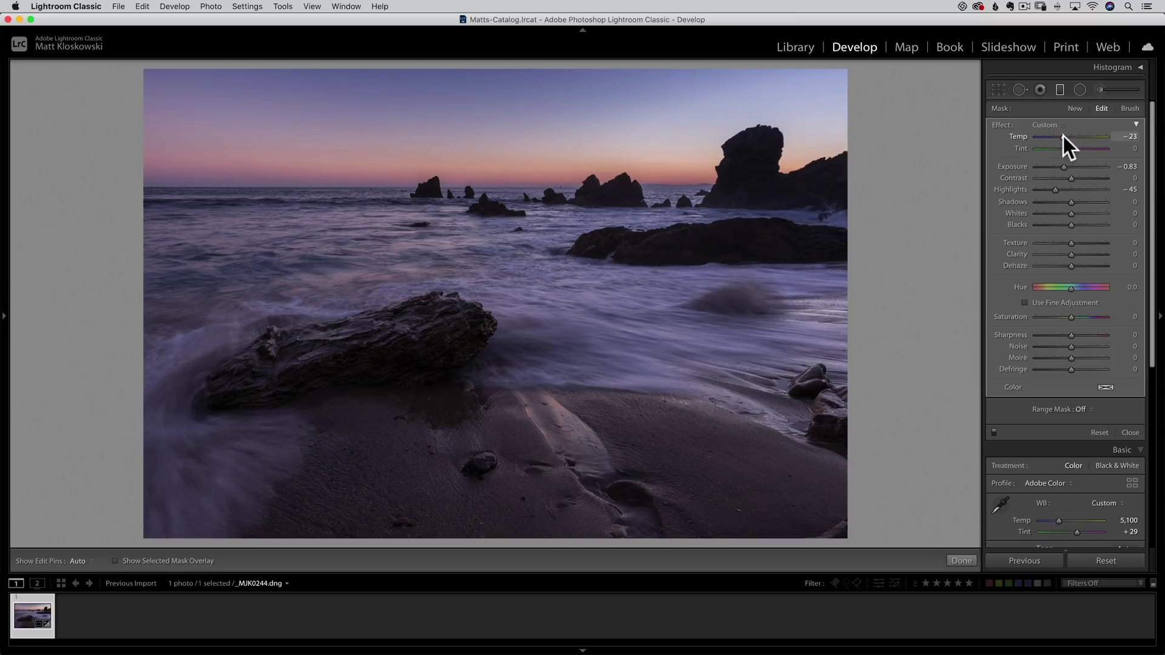
pyautogui.moveTo(1064, 136); pyautogui.dragTo(1064, 136)
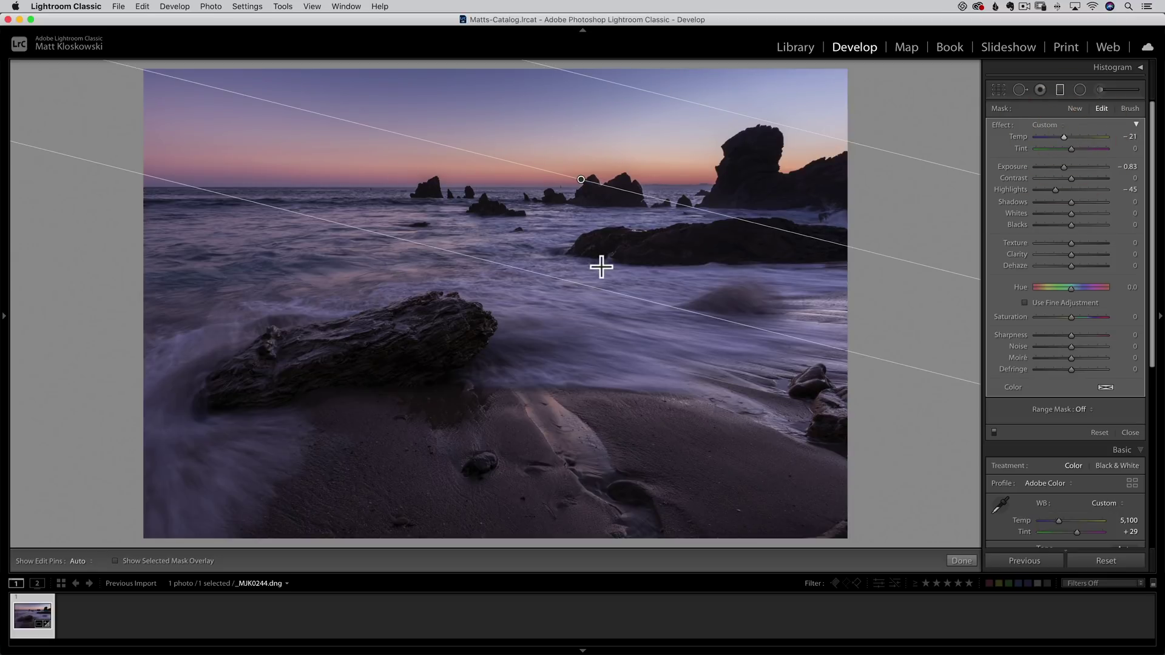
pyautogui.click(995, 432)
pyautogui.click(996, 432)
# Give the sky gradient a Luminance range mask, test the Range slider, and return it to 0/100
pyautogui.click(1086, 409)
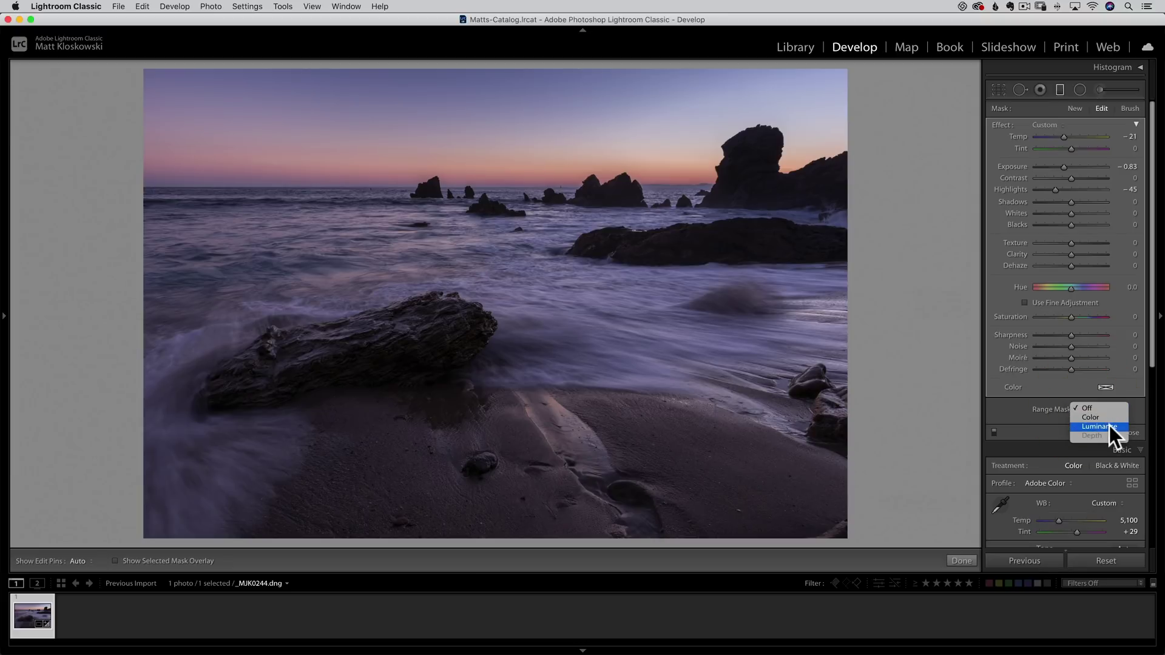
pyautogui.click(1097, 426)
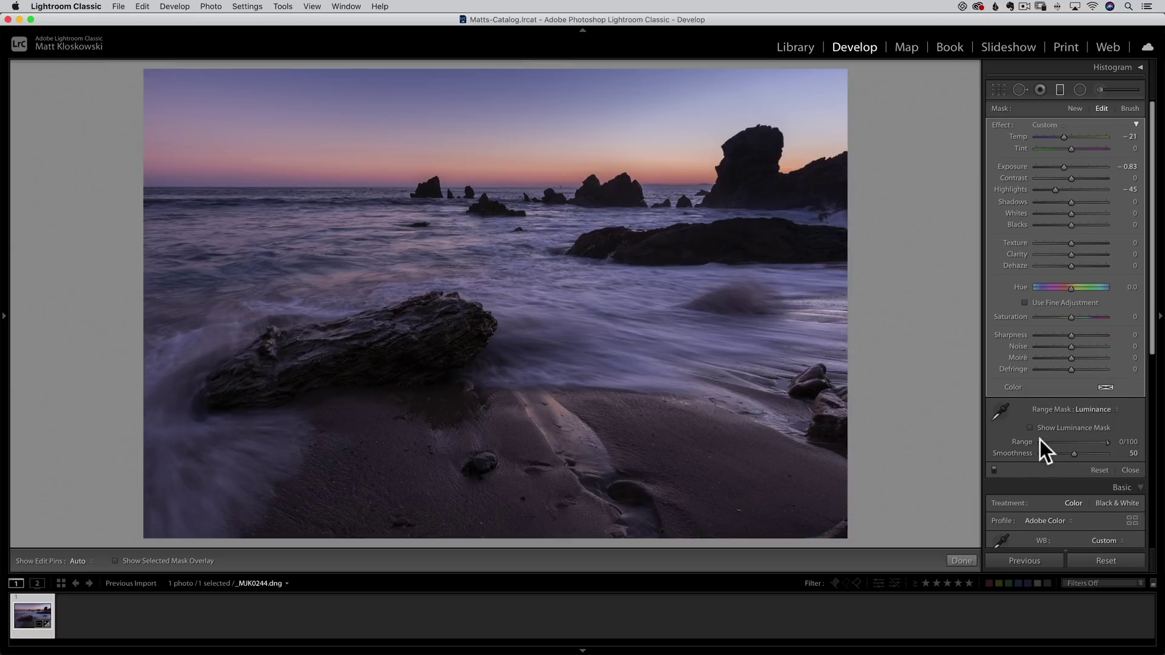
pyautogui.moveTo(1040, 443); pyautogui.dragTo(1045, 442)
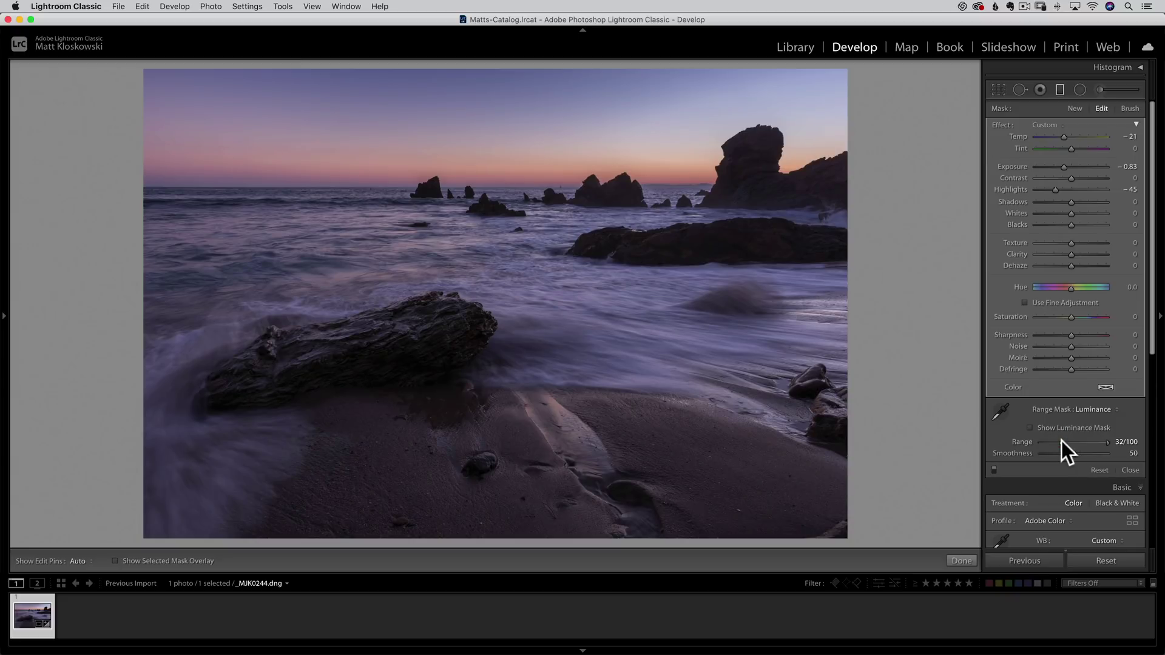
pyautogui.moveTo(1061, 440); pyautogui.dragTo(1039, 440)
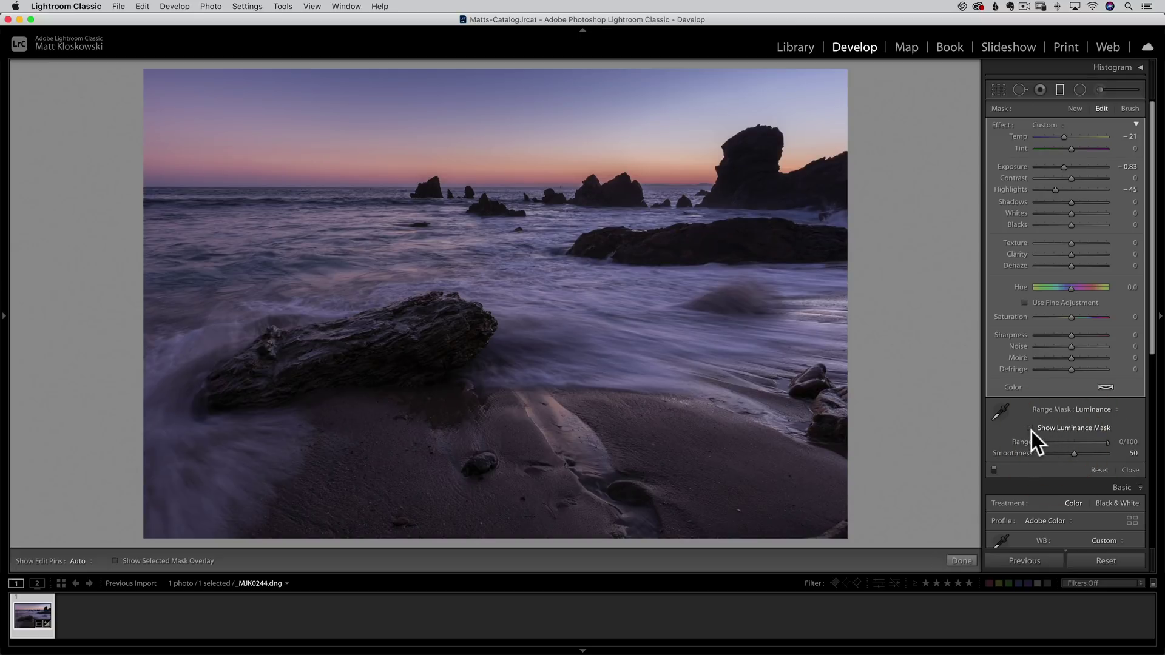
# Narrow the luminance range mask to 22/100 with smoothness 48, previewing the mask while adjusting
pyautogui.click(1030, 428)
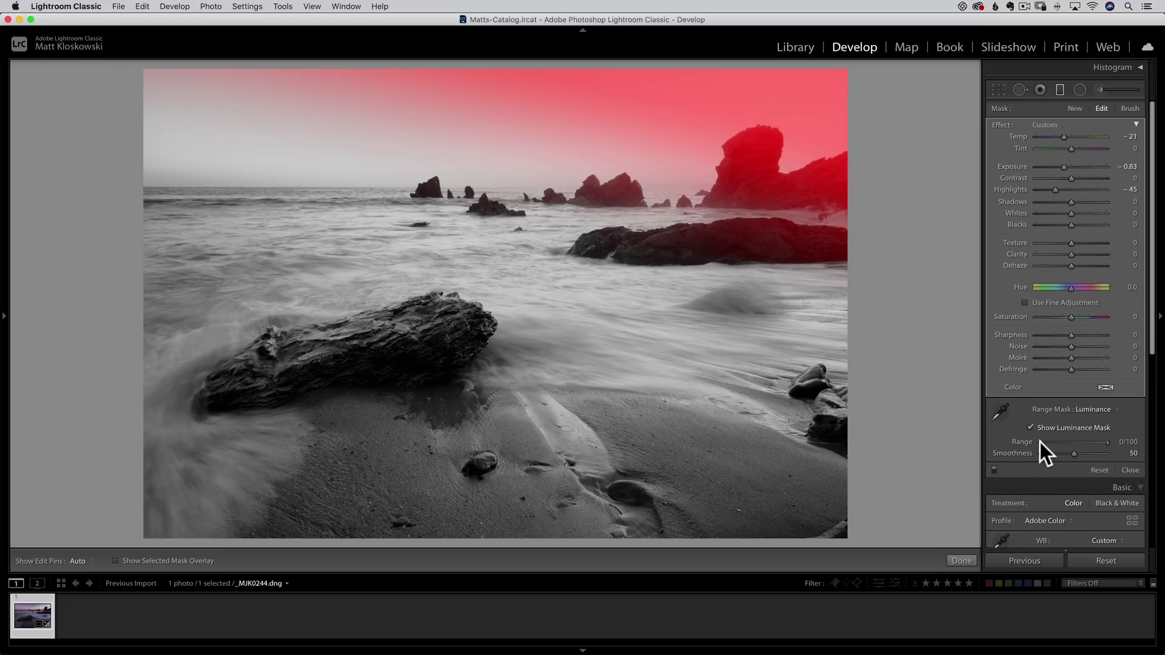
pyautogui.moveTo(1040, 441); pyautogui.dragTo(1042, 442)
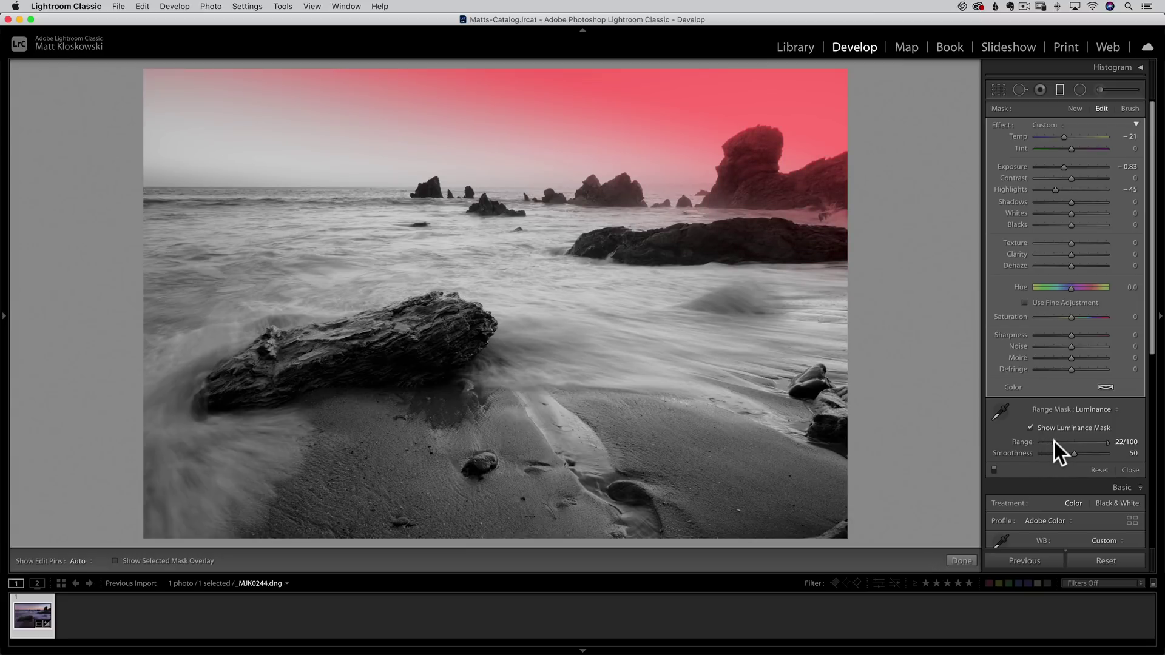
pyautogui.click(1054, 442)
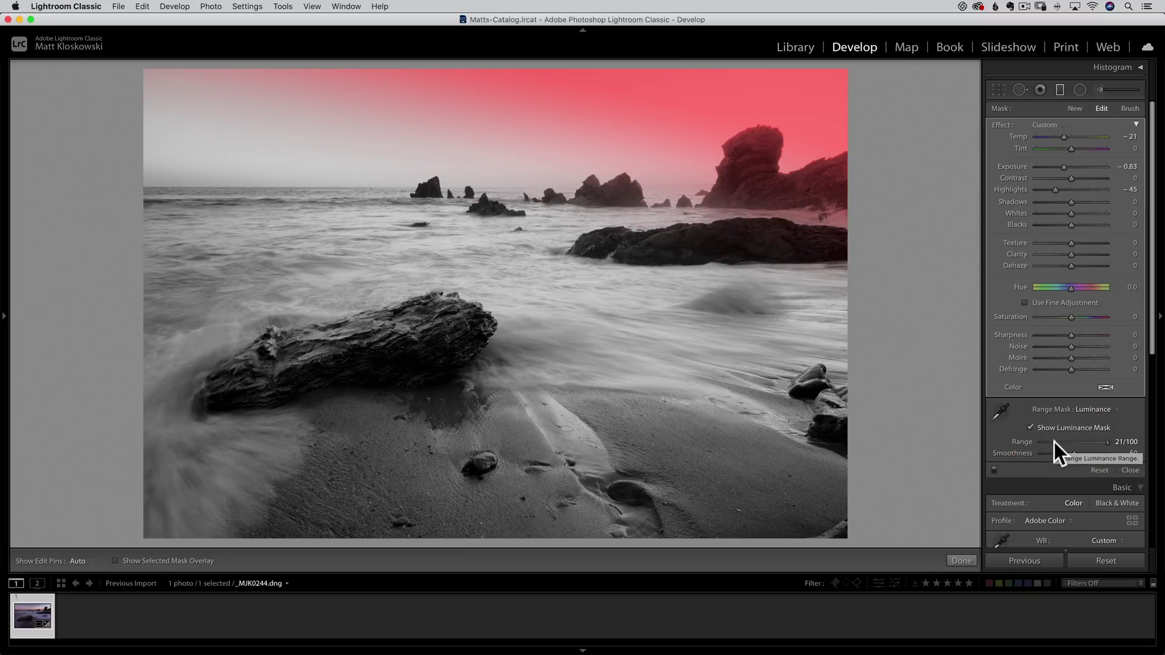
pyautogui.moveTo(1054, 442)
pyautogui.mouseDown()
pyautogui.moveTo(1087, 440)
pyautogui.moveTo(1036, 443)
pyautogui.moveTo(1055, 442)
pyautogui.mouseUp()
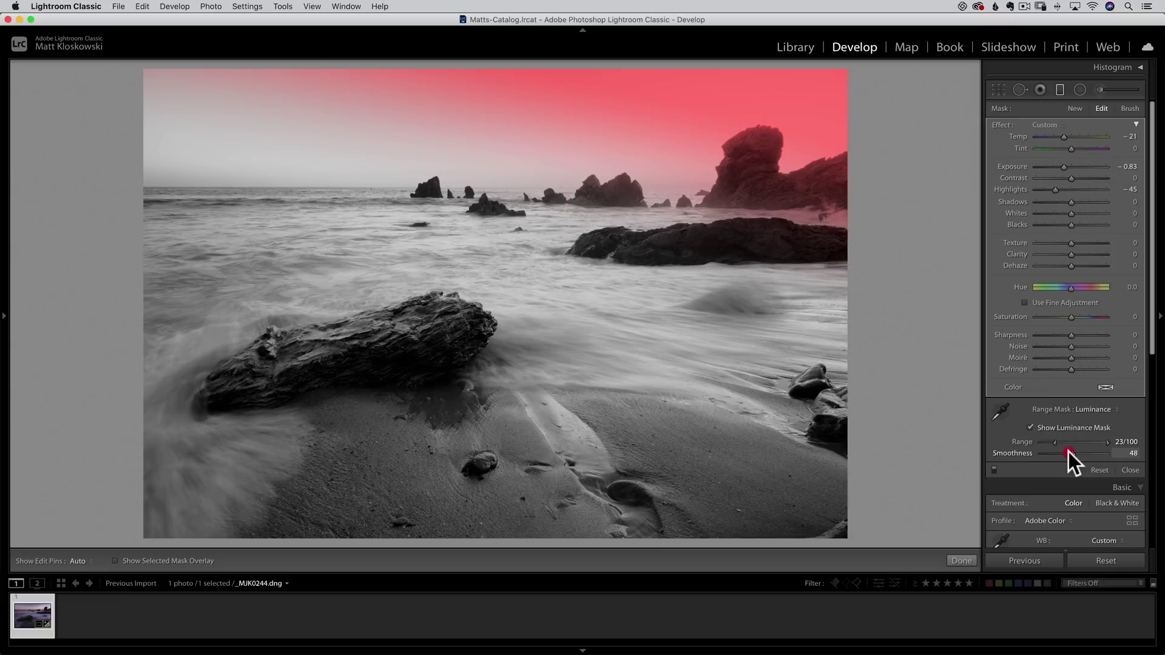
pyautogui.click(1069, 454)
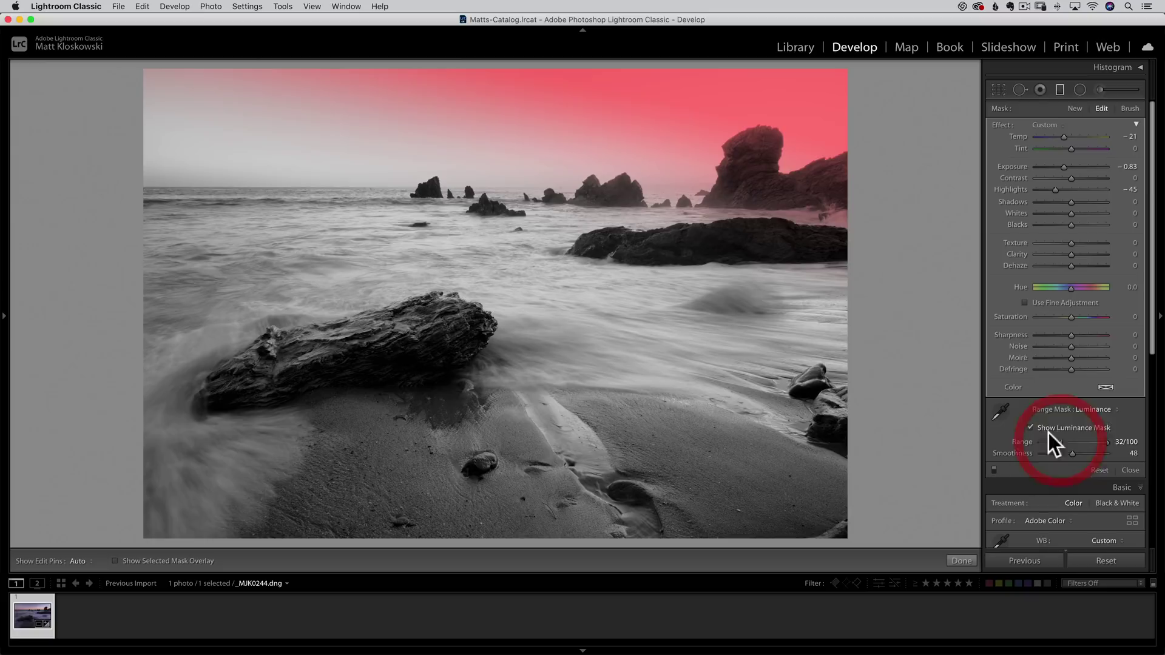
pyautogui.click(1031, 428)
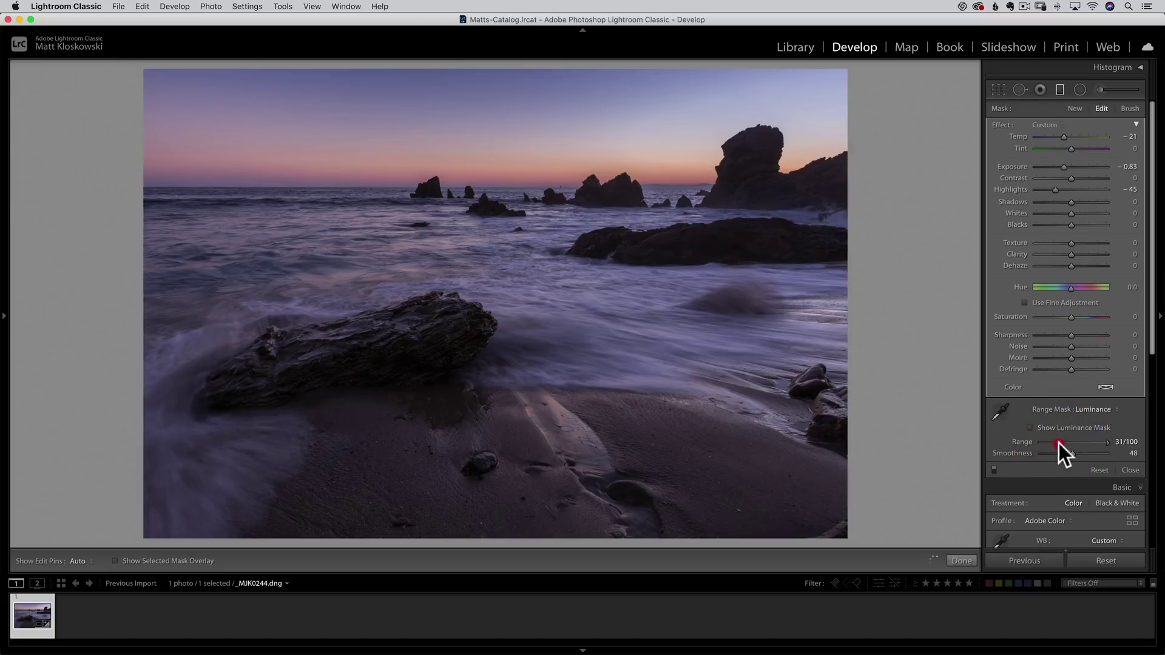
pyautogui.moveTo(1055, 443); pyautogui.dragTo(1053, 442)
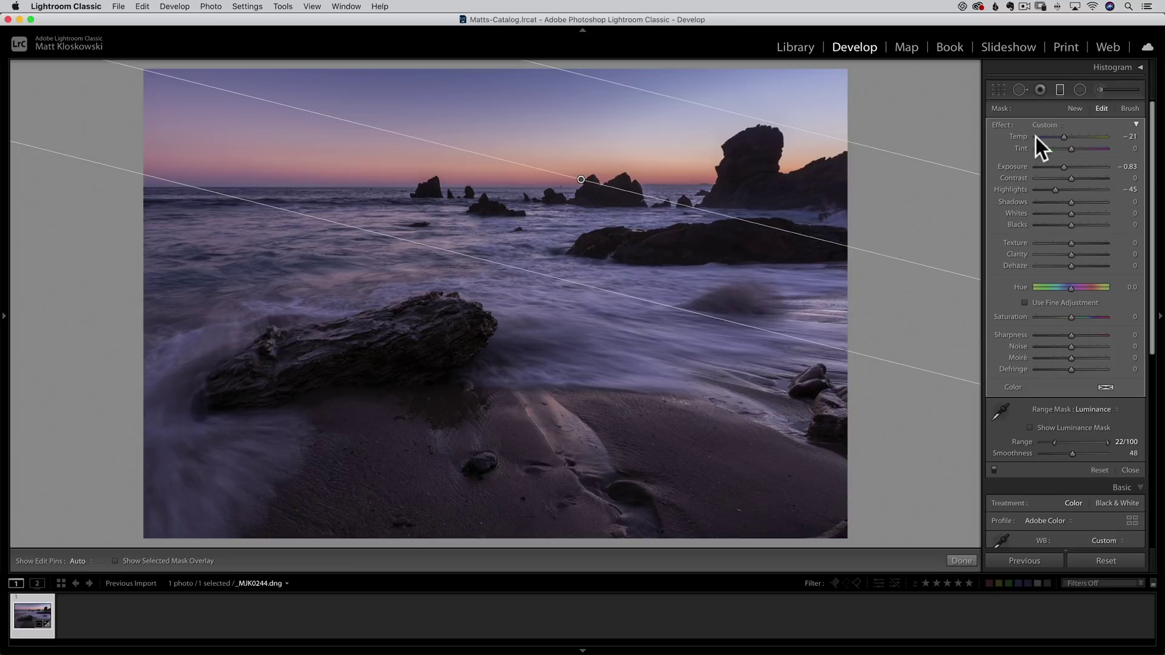
pyautogui.click(1103, 90)
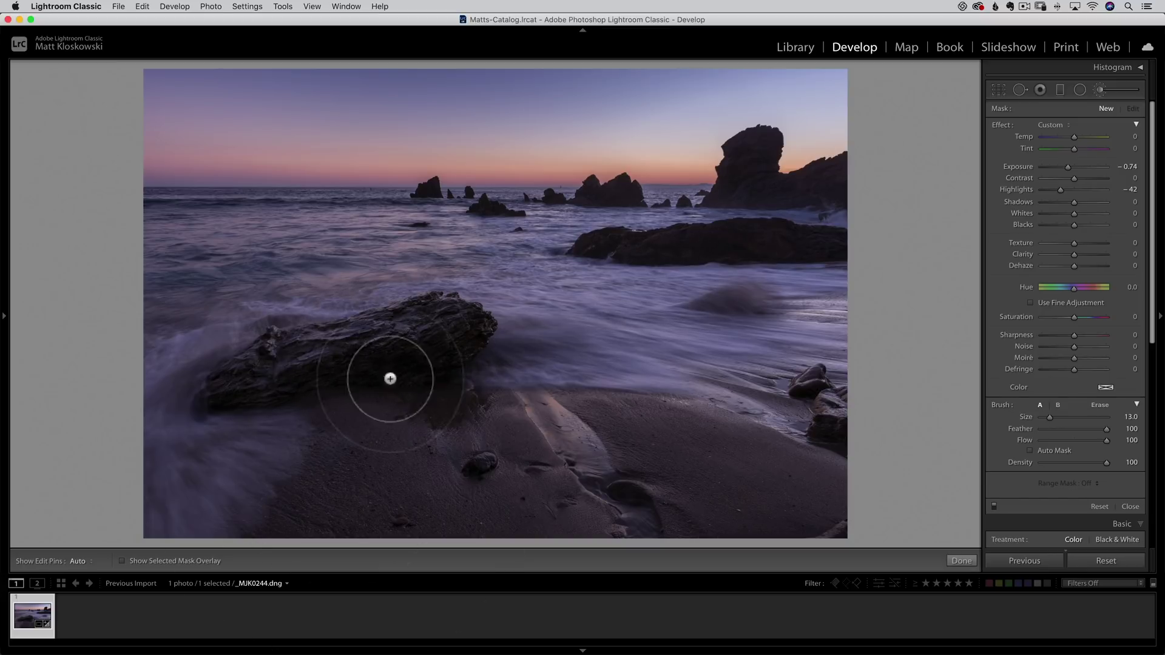
# Reset the brush effect sliders, set Exposure +0.62, and paint it over the large foreground rock
pyautogui.click(1003, 124)
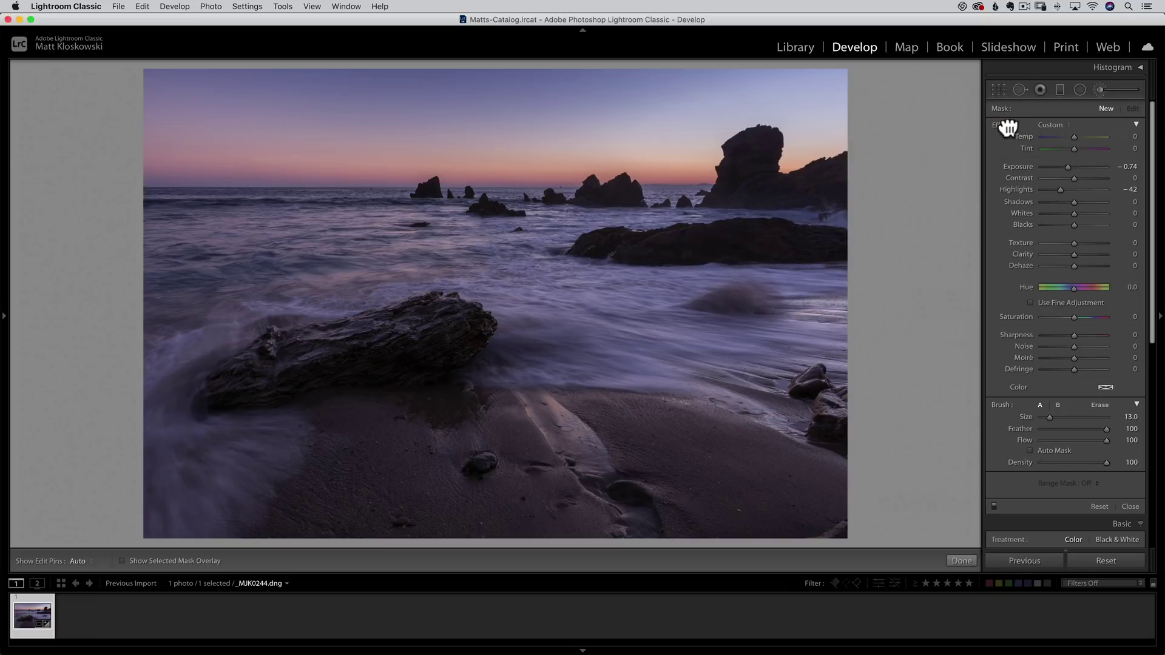
pyautogui.doubleClick(1005, 123)
pyautogui.moveTo(1077, 167); pyautogui.dragTo(1083, 166)
pyautogui.scroll(-2, 477, 313)
pyautogui.scroll(-4, 477, 313)
pyautogui.press('h')
pyautogui.scroll(2, 461, 325)
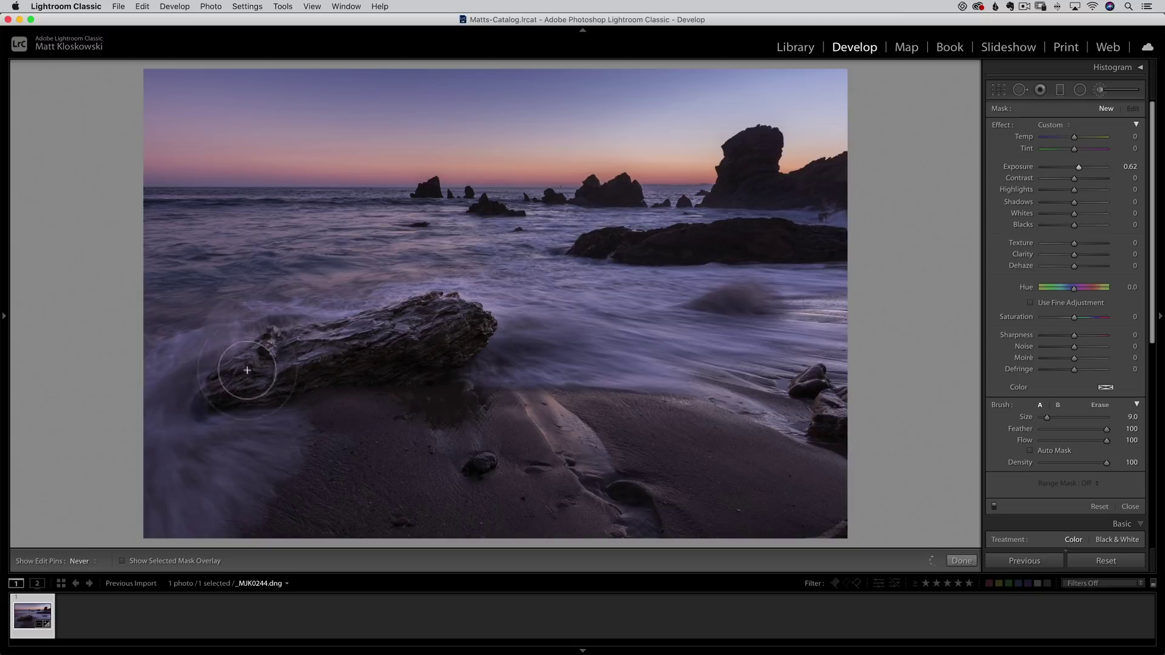
pyautogui.moveTo(241, 383); pyautogui.dragTo(264, 376)
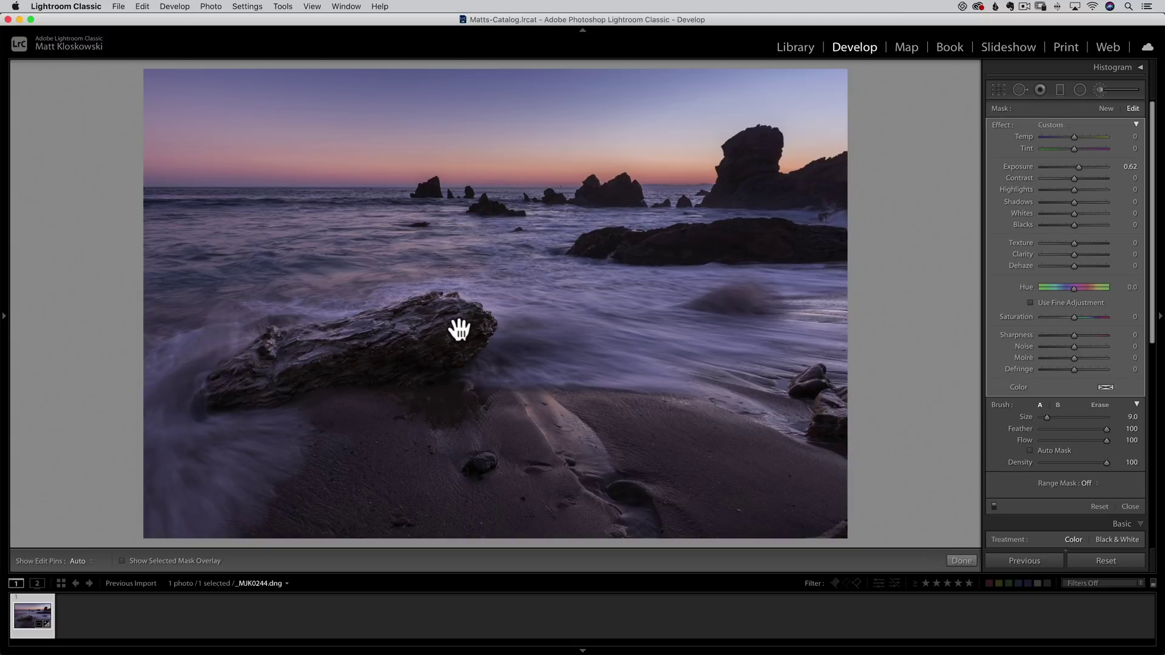
pyautogui.moveTo(460, 330)
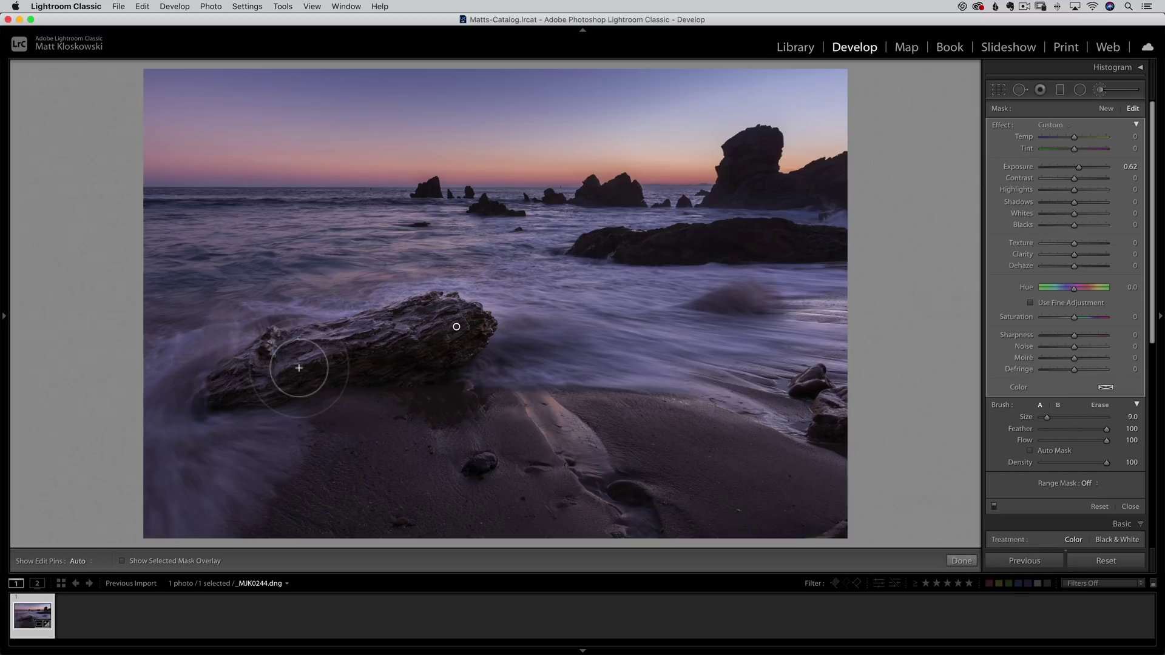
pyautogui.press('h')
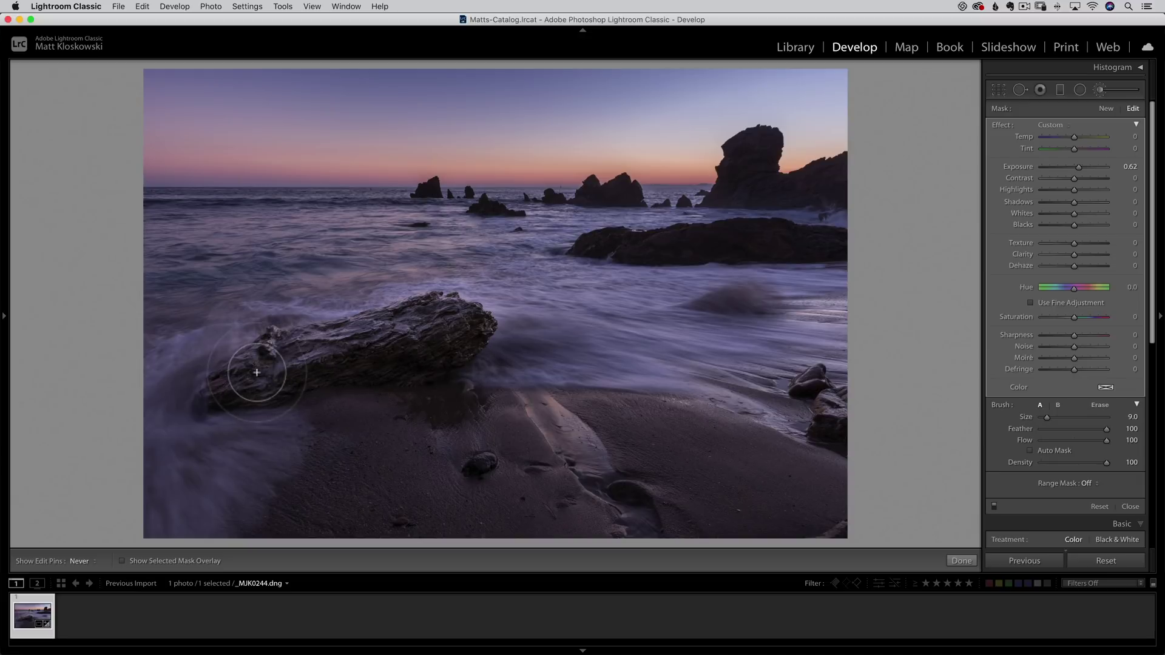
pyautogui.press('h')
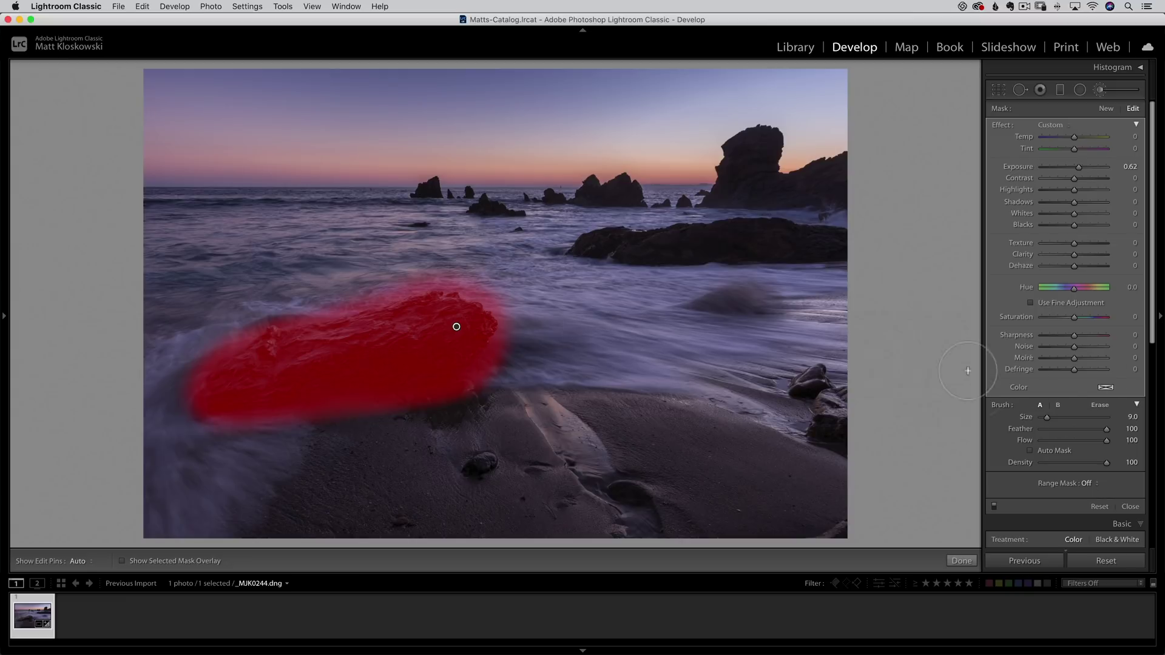
# Erase the brightening spill from the water around the rock with a Size 14 Erase brush
pyautogui.click(1102, 403)
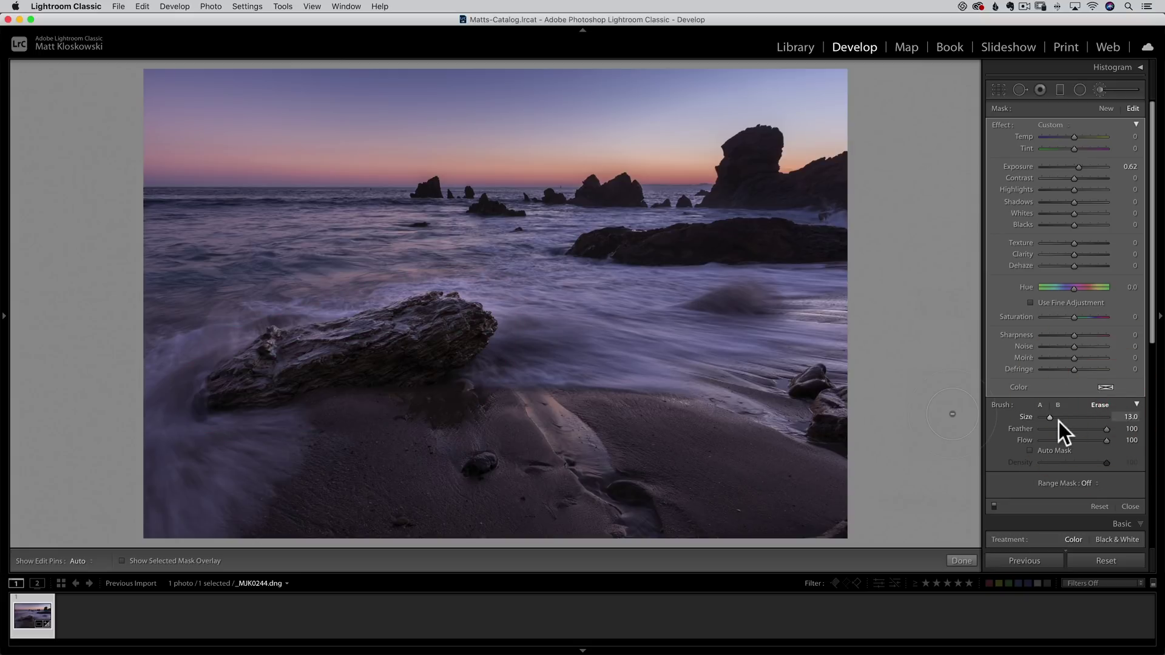
pyautogui.scroll(2, 548, 348)
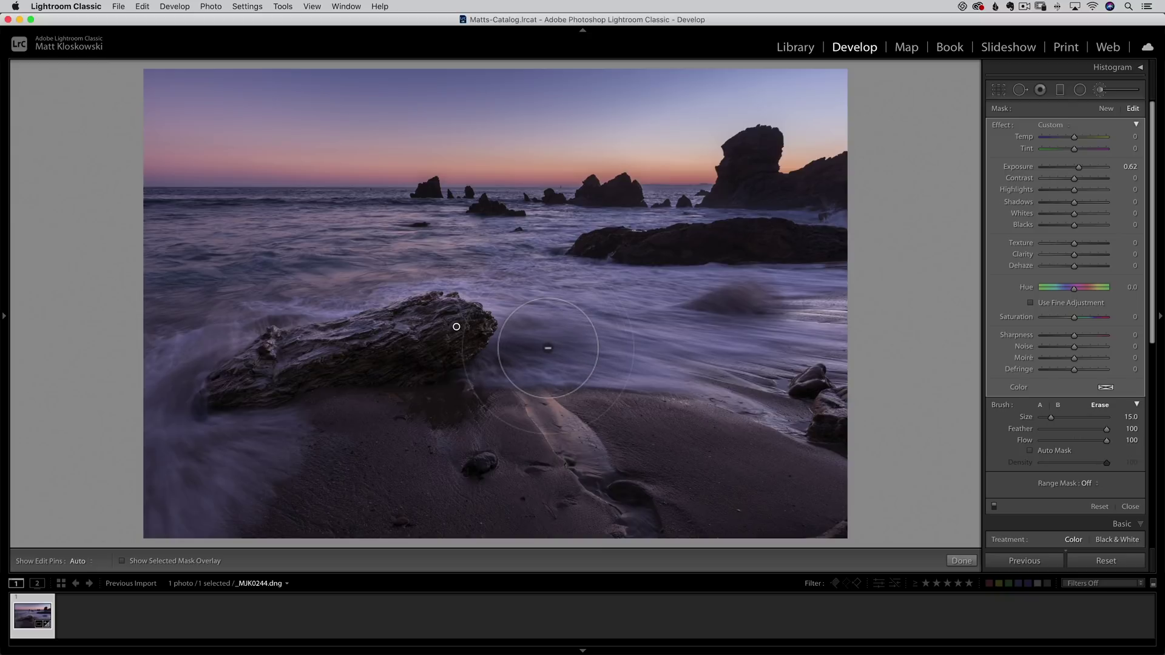
pyautogui.scroll(1, 548, 348)
pyautogui.scroll(-2, 548, 346)
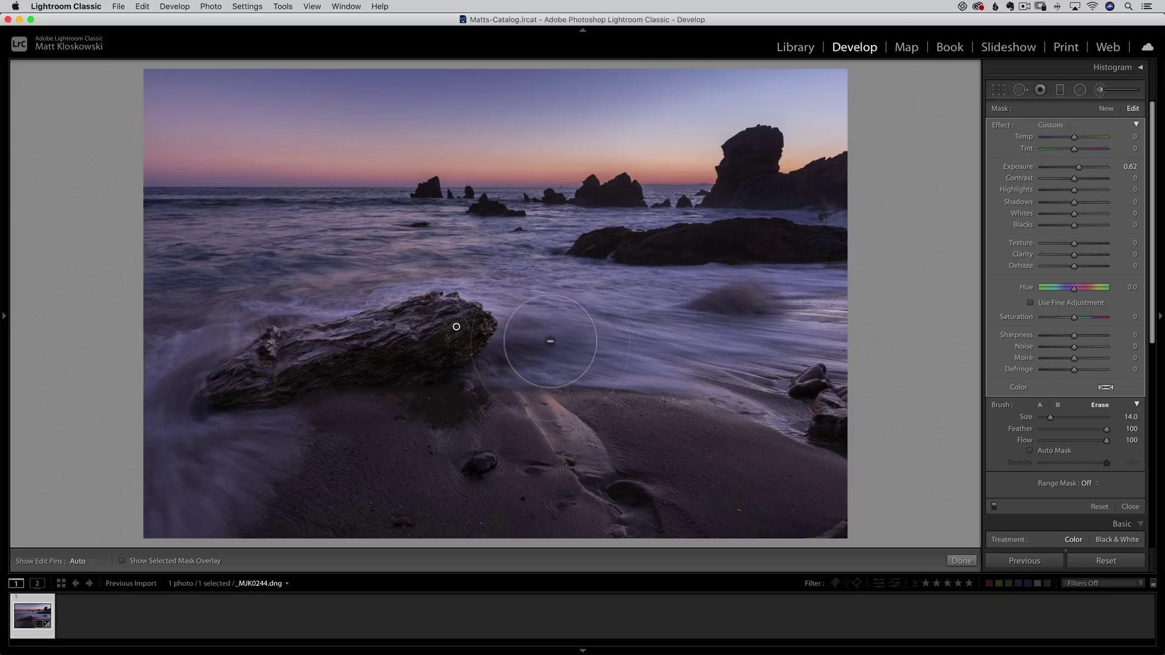
pyautogui.press('h')
pyautogui.moveTo(556, 342)
pyautogui.mouseDown()
pyautogui.moveTo(527, 370)
pyautogui.moveTo(512, 363)
pyautogui.moveTo(534, 329)
pyautogui.moveTo(502, 277)
pyautogui.moveTo(439, 260)
pyautogui.moveTo(470, 265)
pyautogui.moveTo(329, 288)
pyautogui.moveTo(200, 342)
pyautogui.moveTo(225, 327)
pyautogui.moveTo(168, 391)
pyautogui.moveTo(174, 429)
pyautogui.mouseUp()
pyautogui.press('h')
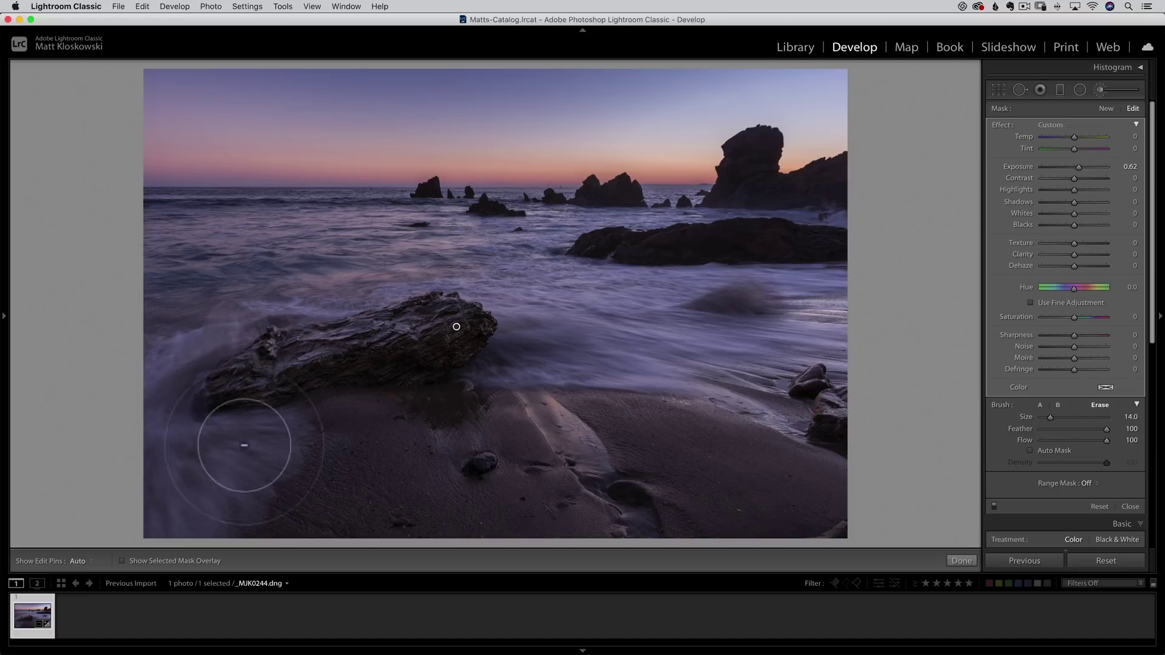
pyautogui.press('h')
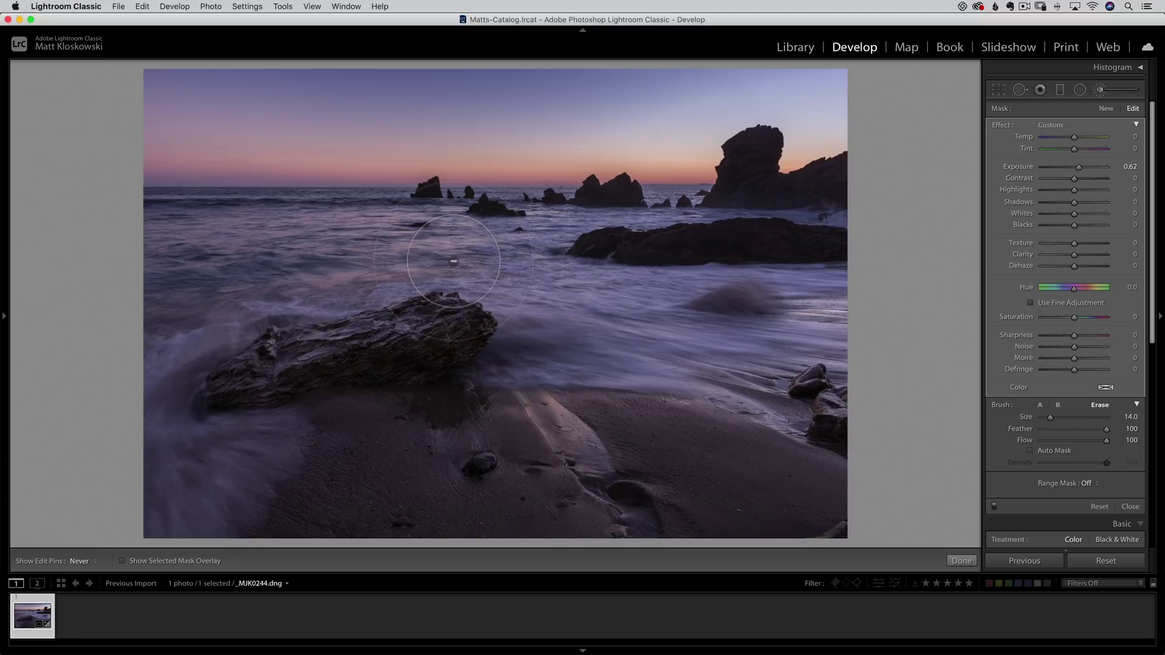
pyautogui.press('h')
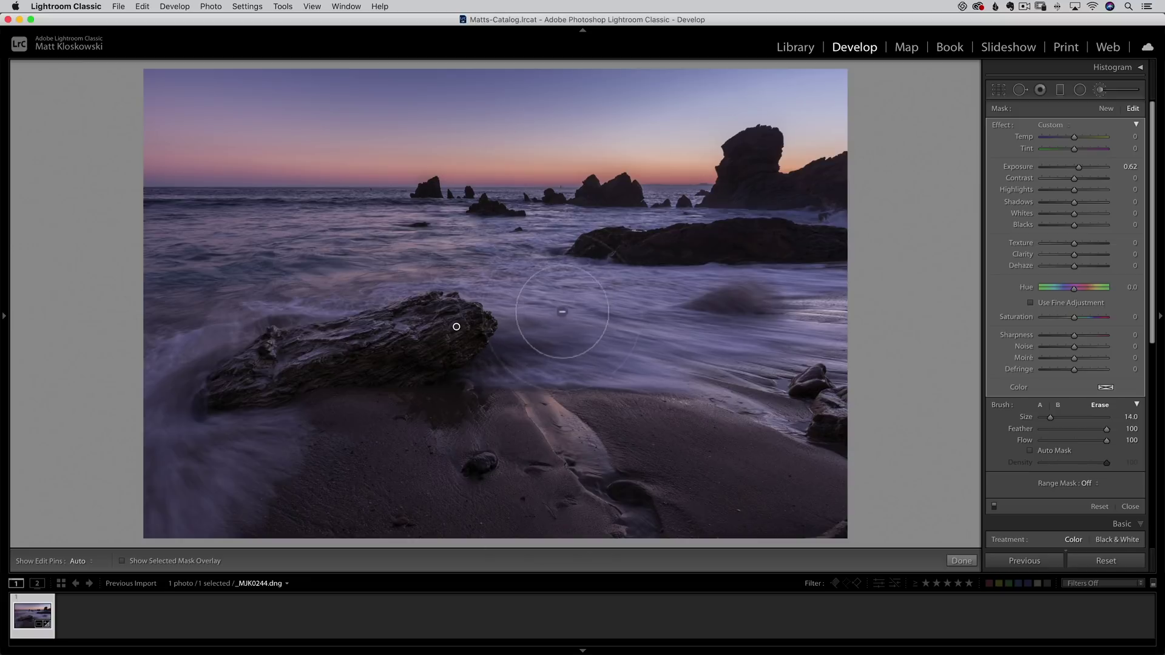
pyautogui.press('h')
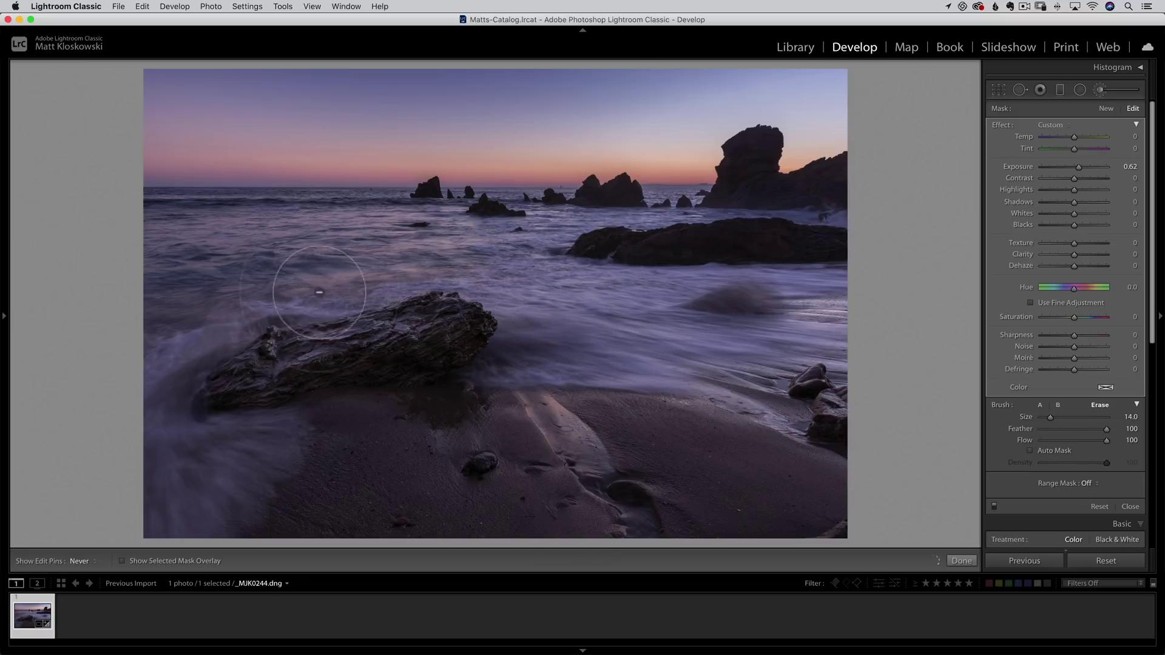
pyautogui.press('h')
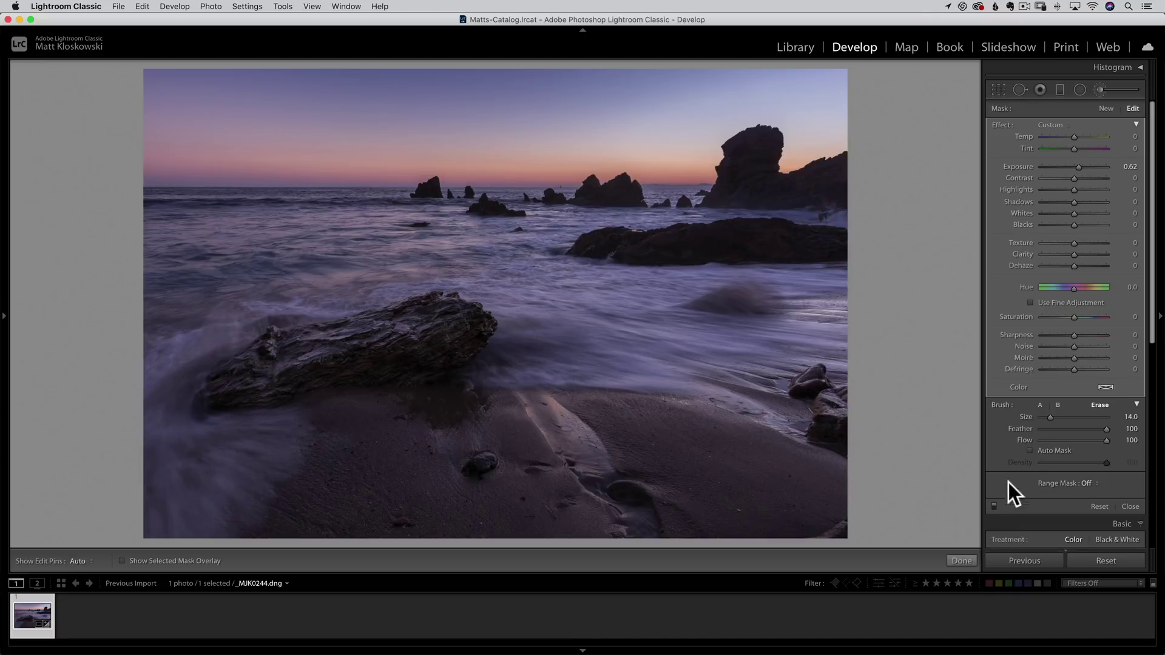
pyautogui.click(994, 505)
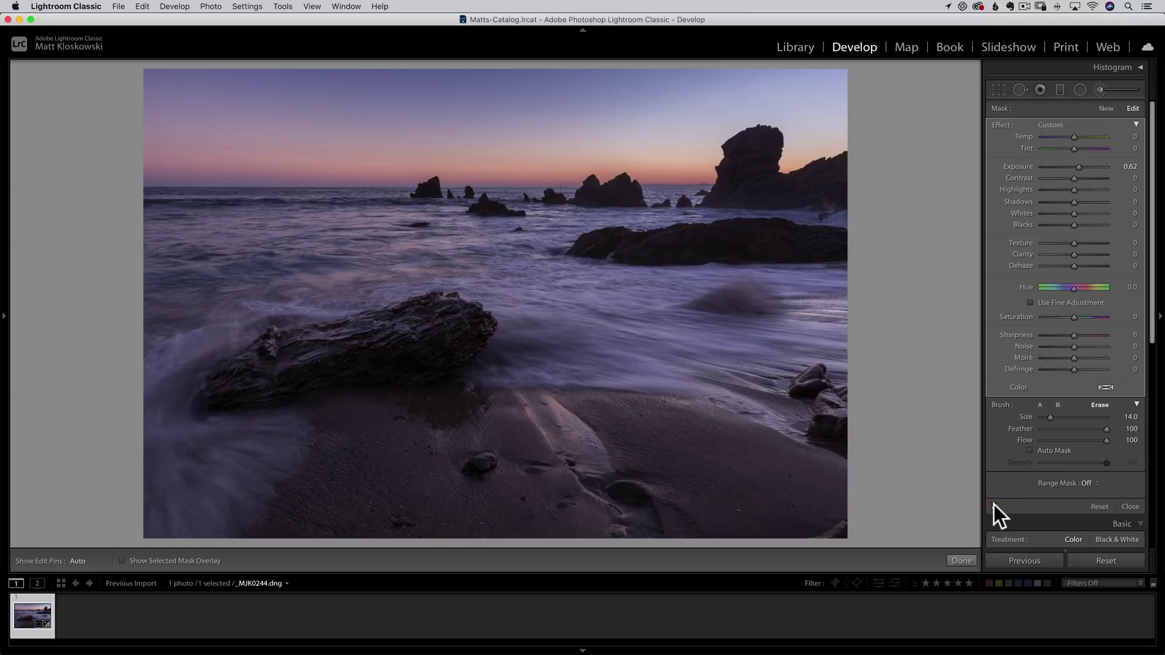
# Turn the rock adjustment back on and add Clarity 65 and Temp 10, fine-tuning its exposure
pyautogui.click(994, 505)
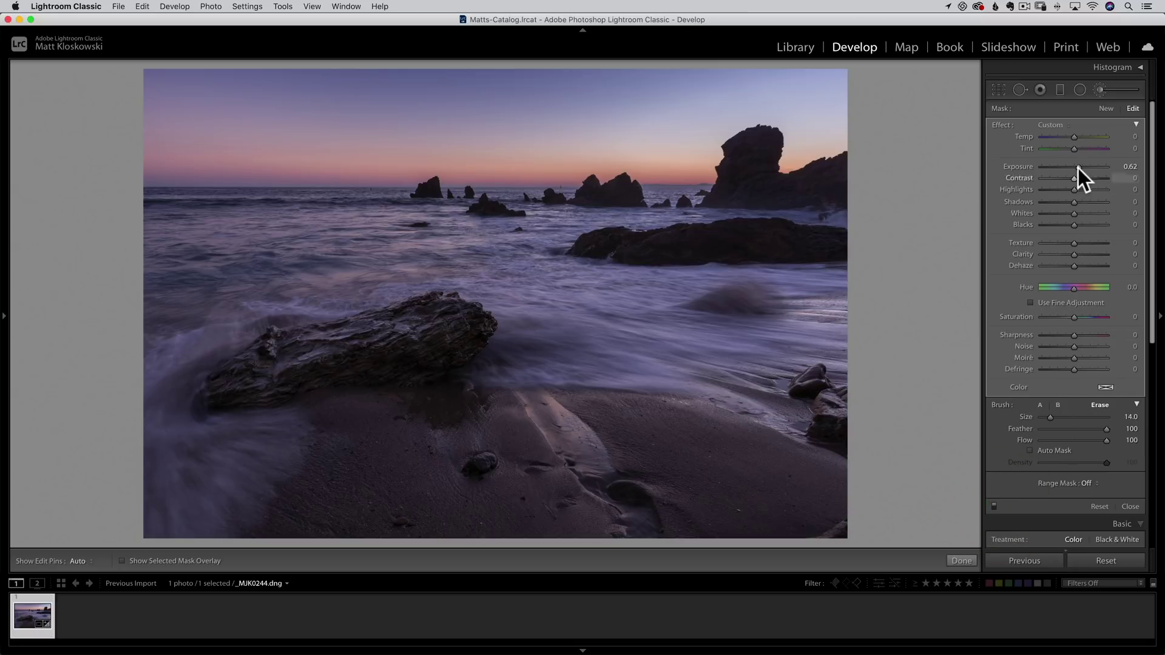
pyautogui.moveTo(1080, 166); pyautogui.dragTo(1080, 173)
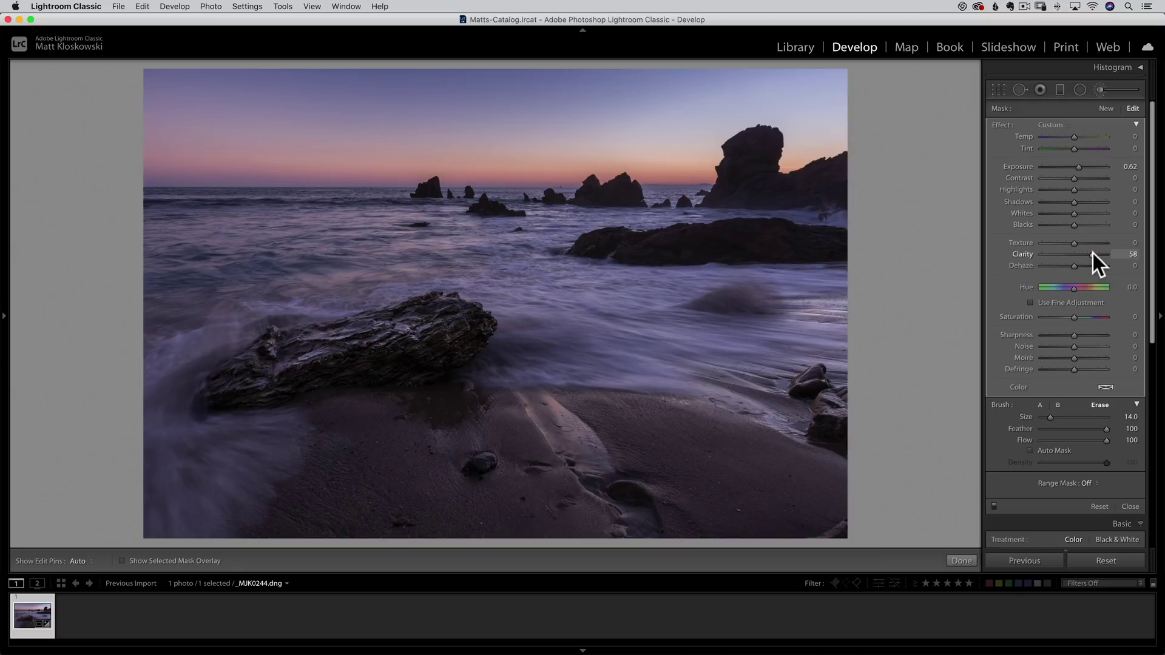
pyautogui.click(1095, 253)
pyautogui.moveTo(1077, 137); pyautogui.dragTo(1080, 137)
pyautogui.click(1106, 107)
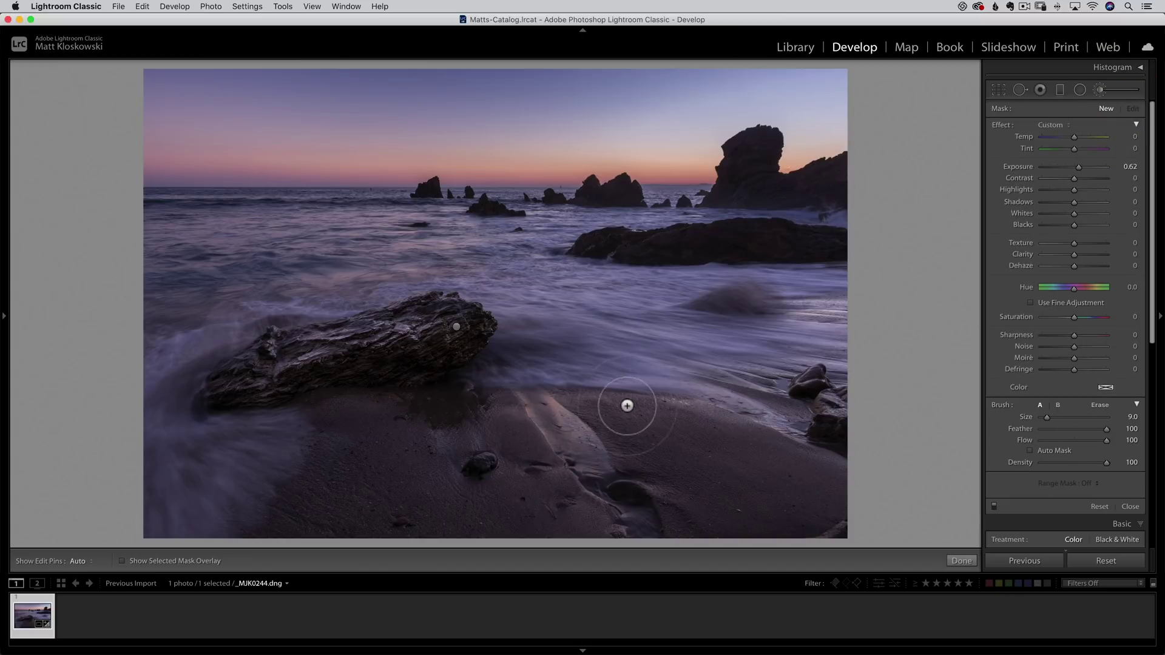
# Brush trial brightening over the sand and extend it toward the rocks and water
pyautogui.press('h')
pyautogui.moveTo(358, 434)
pyautogui.mouseDown()
pyautogui.moveTo(547, 406)
pyautogui.moveTo(754, 442)
pyautogui.moveTo(607, 421)
pyautogui.mouseUp()
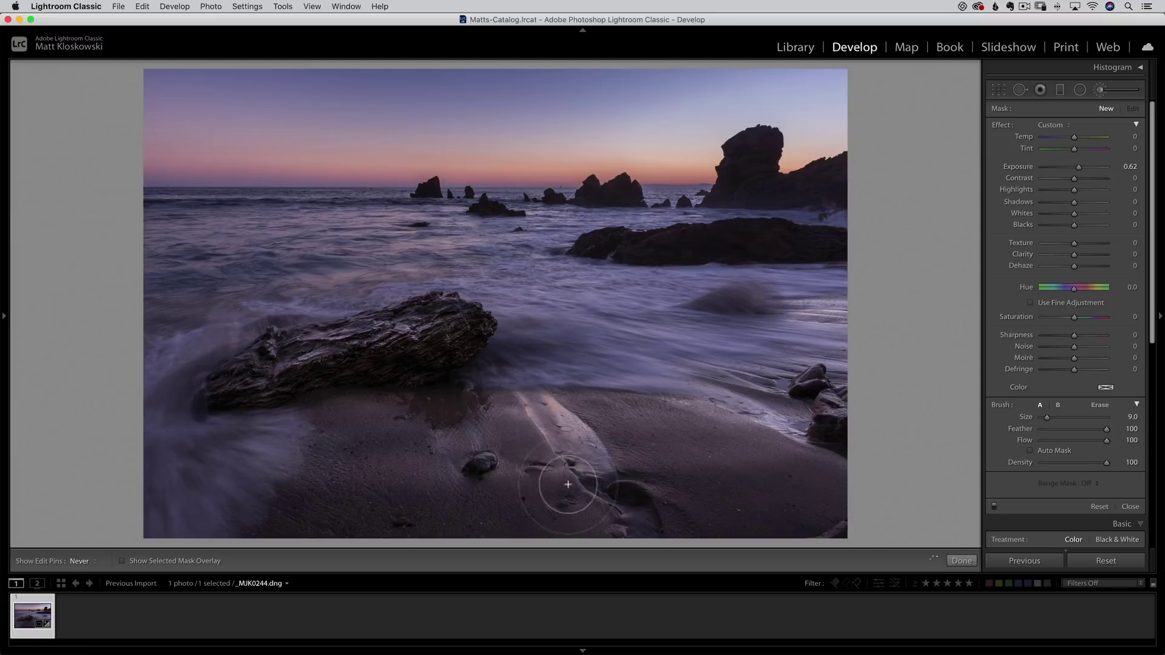
pyautogui.moveTo(599, 520)
pyautogui.mouseDown()
pyautogui.moveTo(787, 478)
pyautogui.moveTo(600, 391)
pyautogui.moveTo(574, 348)
pyautogui.moveTo(637, 364)
pyautogui.moveTo(671, 417)
pyautogui.moveTo(801, 392)
pyautogui.mouseUp()
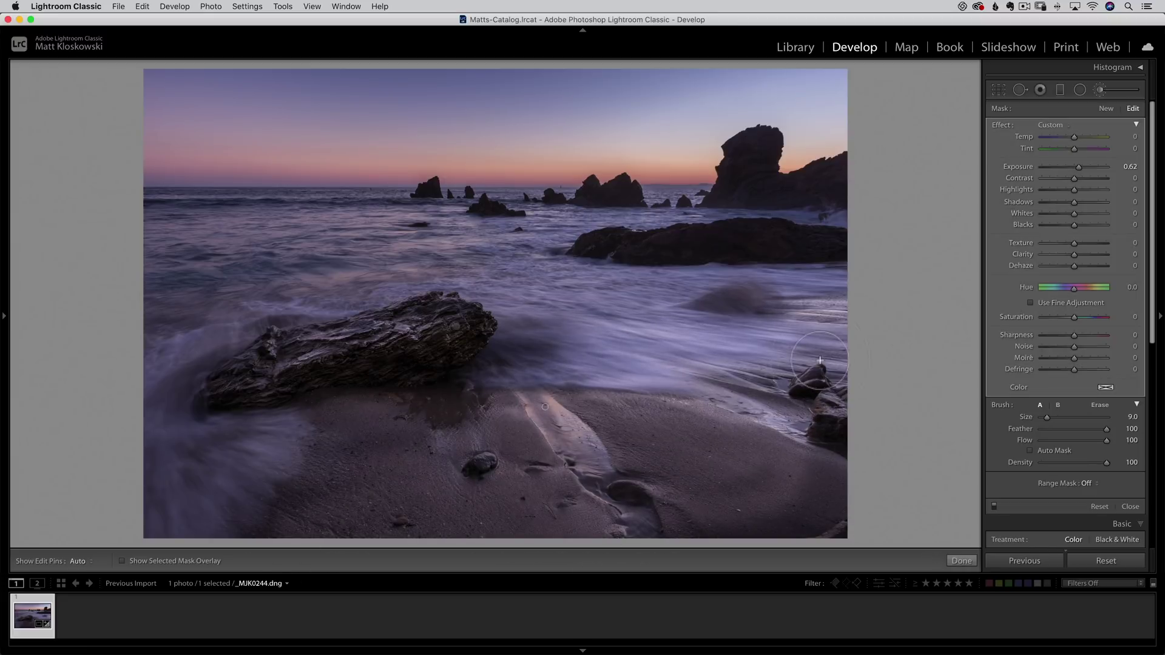
pyautogui.press('h')
# Undo the brush stroke and drag a diagonal graduated filter from the lower right
pyautogui.press('super+z')
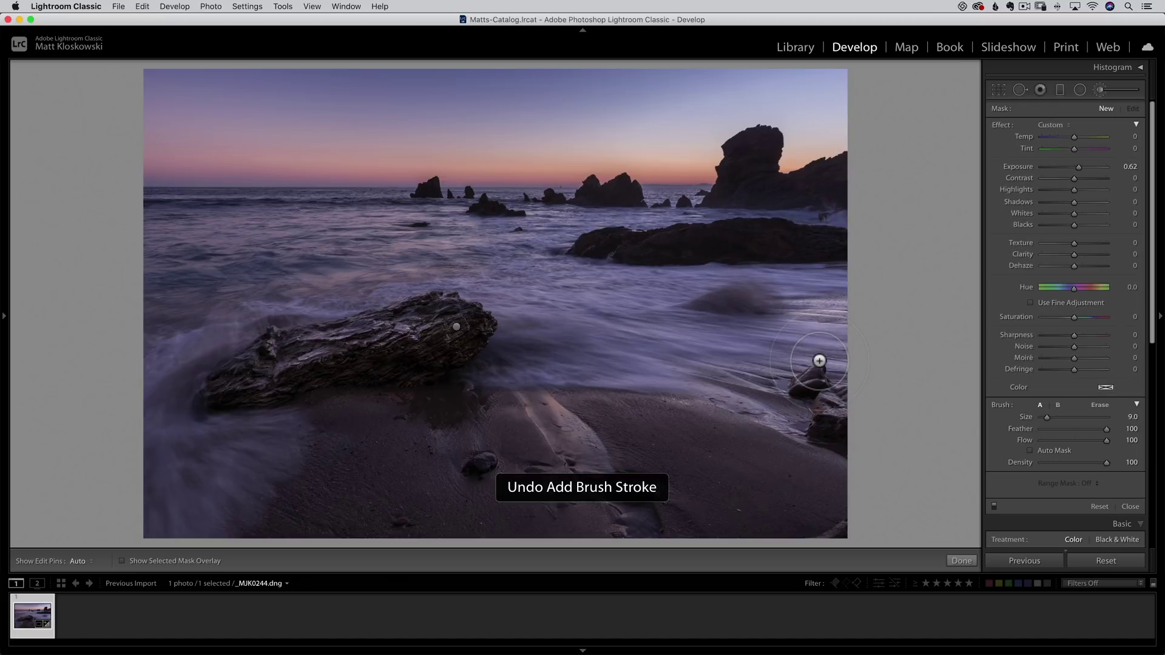
pyautogui.click(1058, 90)
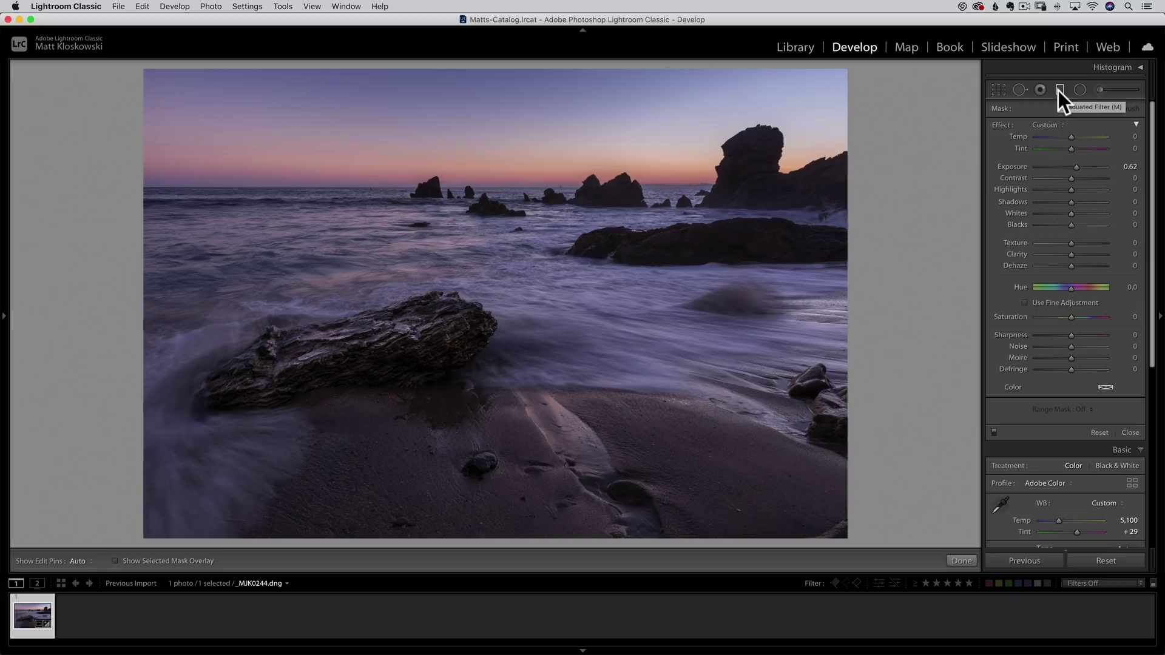
pyautogui.moveTo(508, 364); pyautogui.dragTo(465, 243)
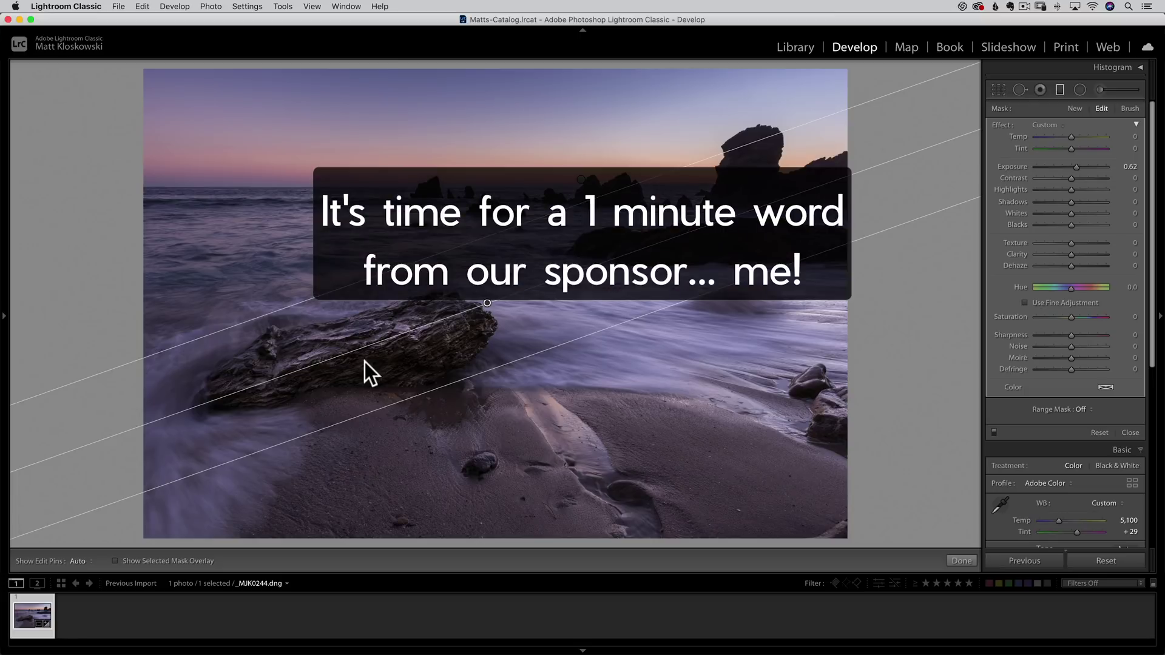
# Bring up Chrome showing 'The Art of Landscape Editing' course page, priced $129.99
pyautogui.press('super+Tab')
pyautogui.press('super+Tab')
pyautogui.press('super+Tab')
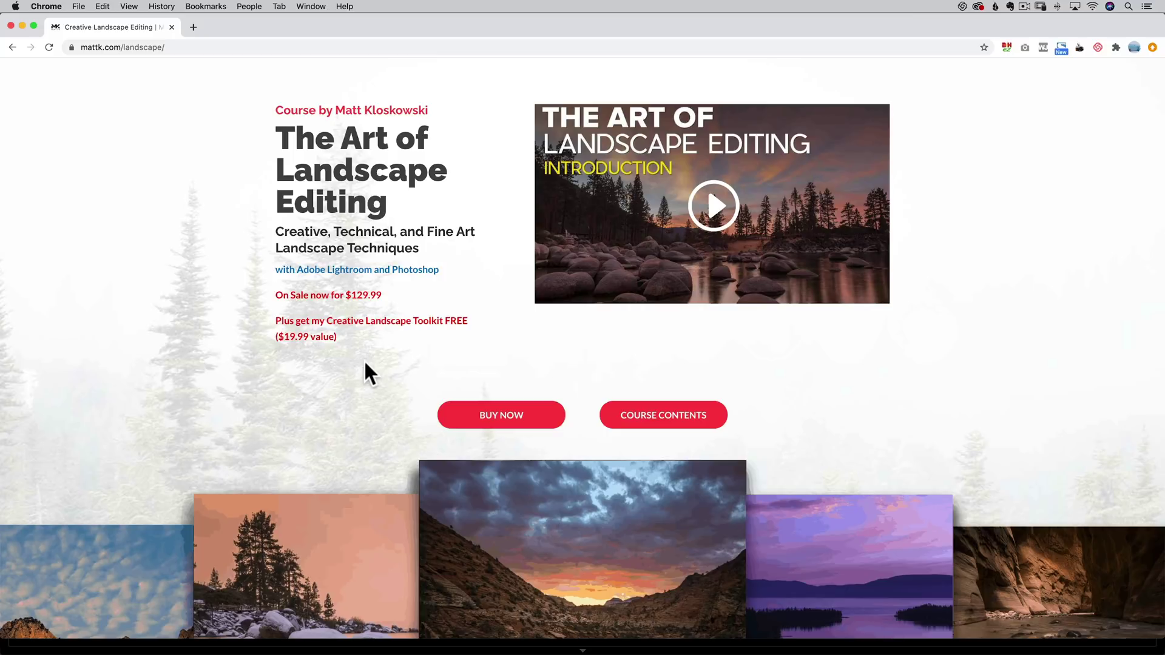
# Scroll through the landscape editing course page, then return to Lightroom Classic
pyautogui.scroll(-15, 365, 362)
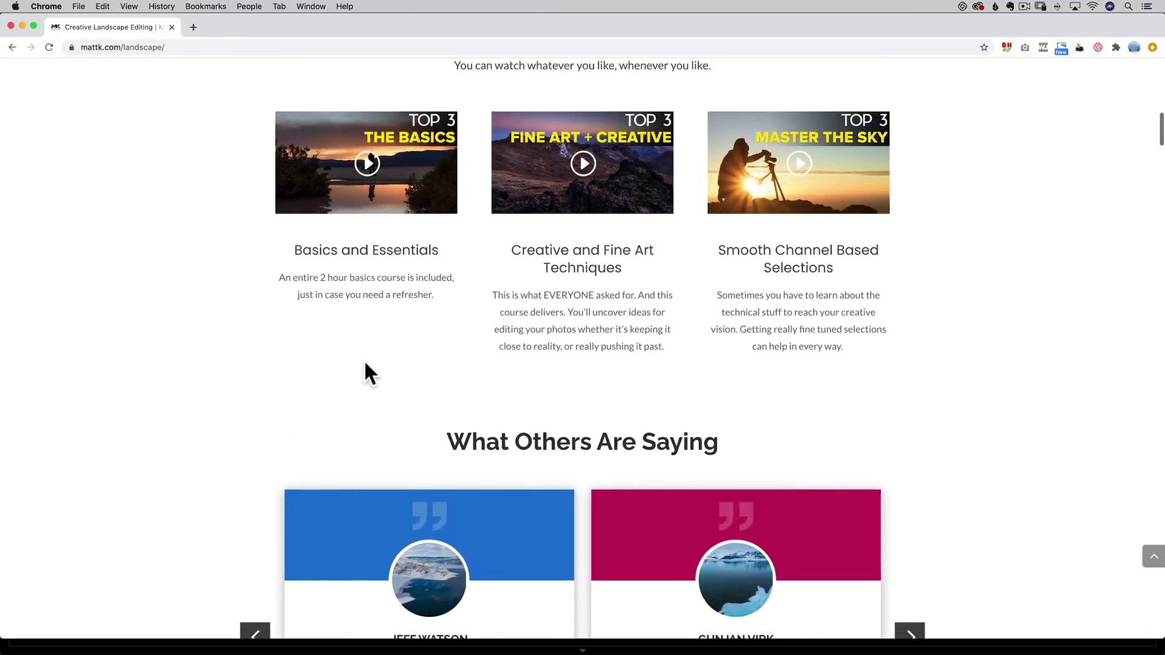
pyautogui.scroll(-3, 410, 308)
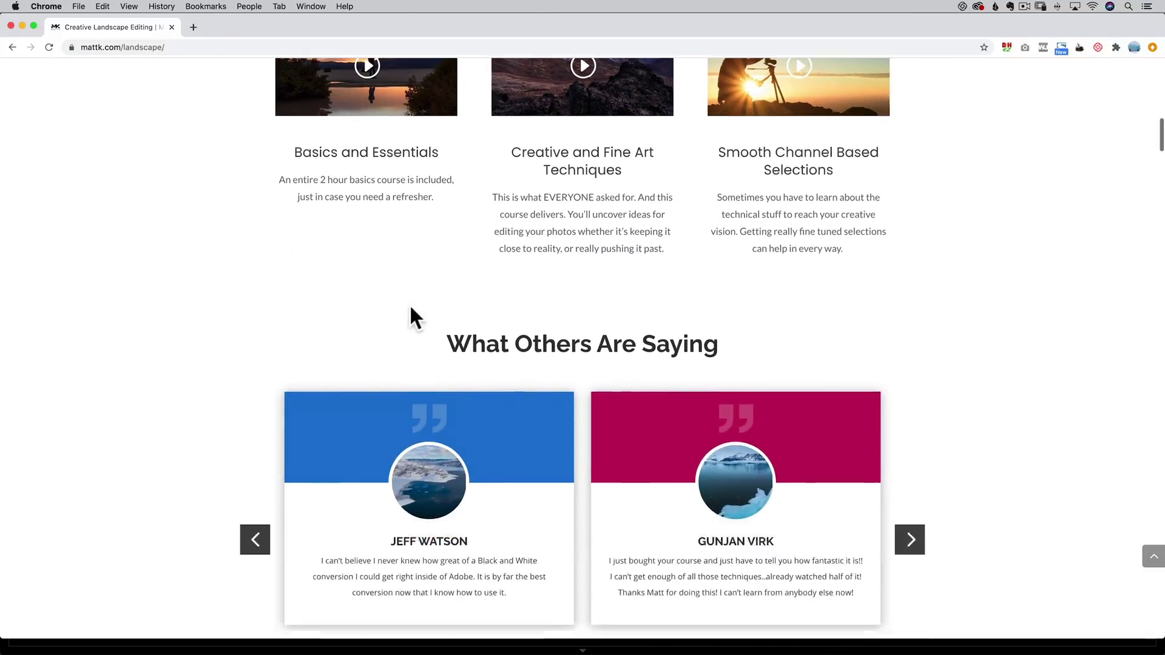
pyautogui.scroll(-15, 409, 303)
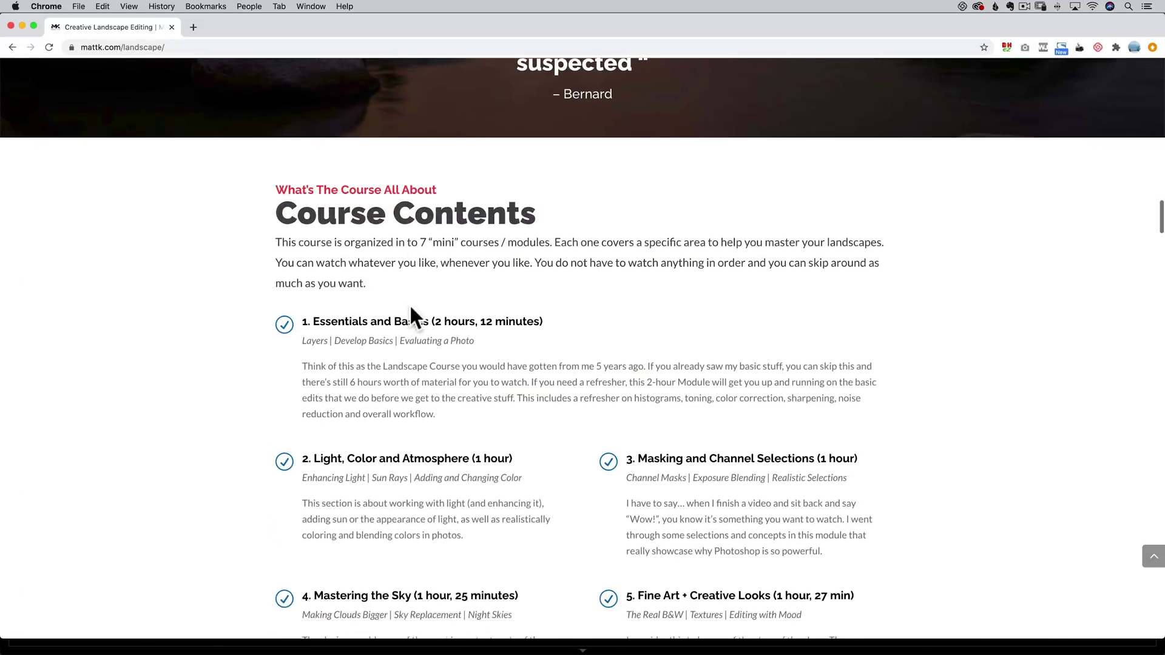
pyautogui.scroll(-4, 409, 303)
pyautogui.scroll(-1, 411, 305)
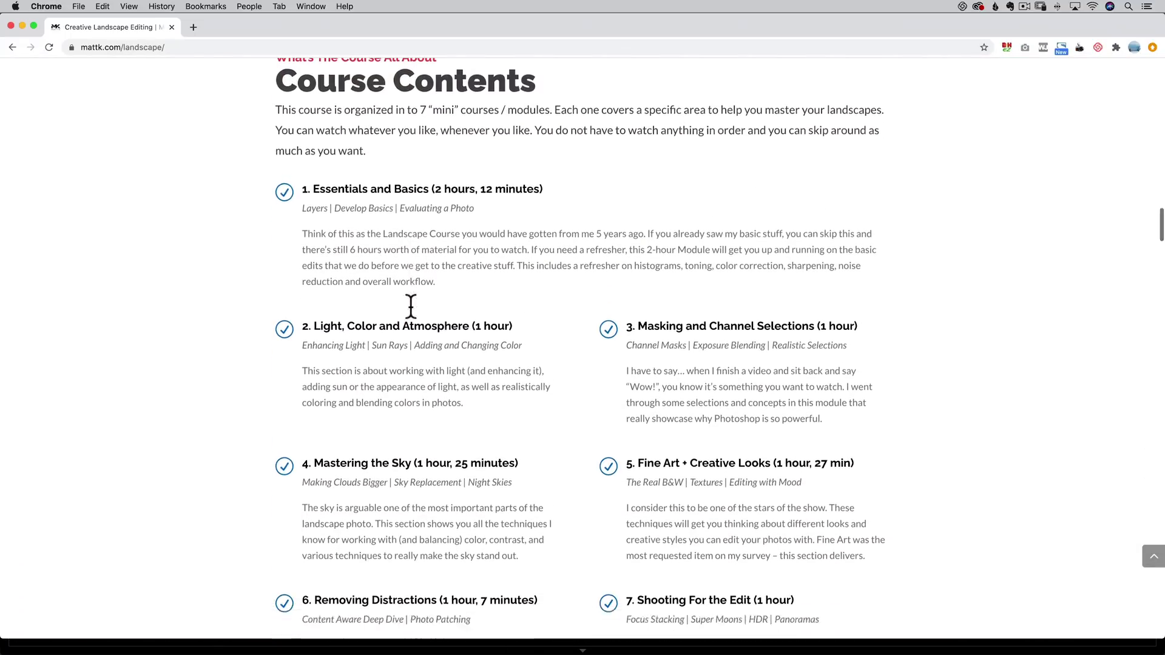
pyautogui.scroll(-20, 411, 305)
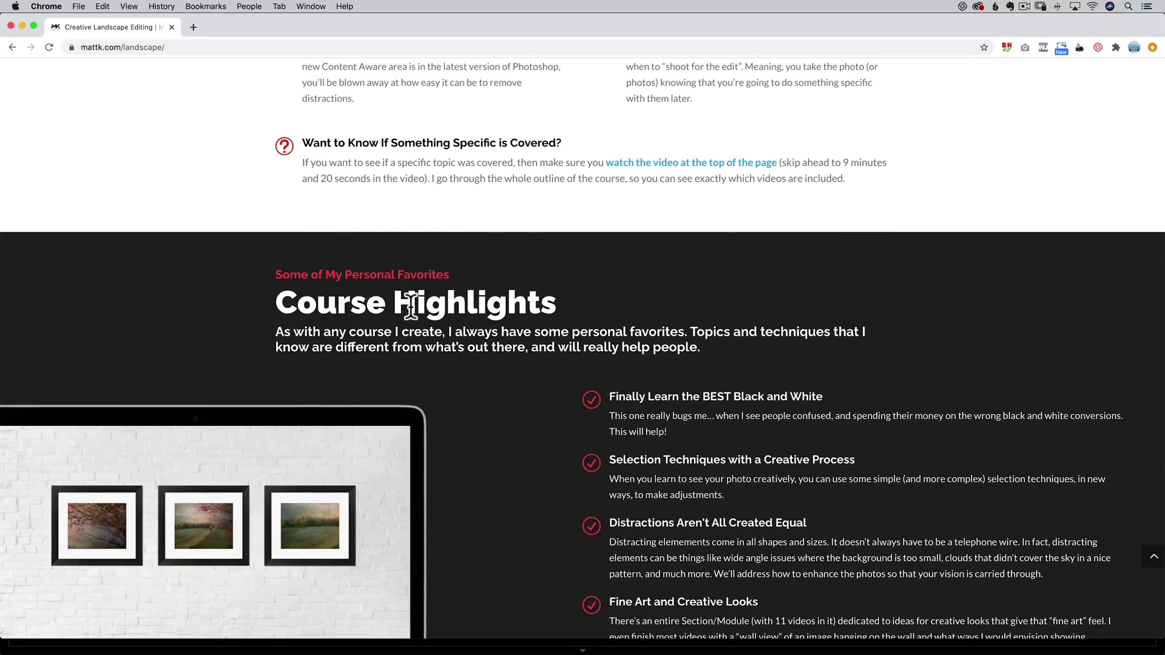
pyautogui.scroll(-18, 411, 305)
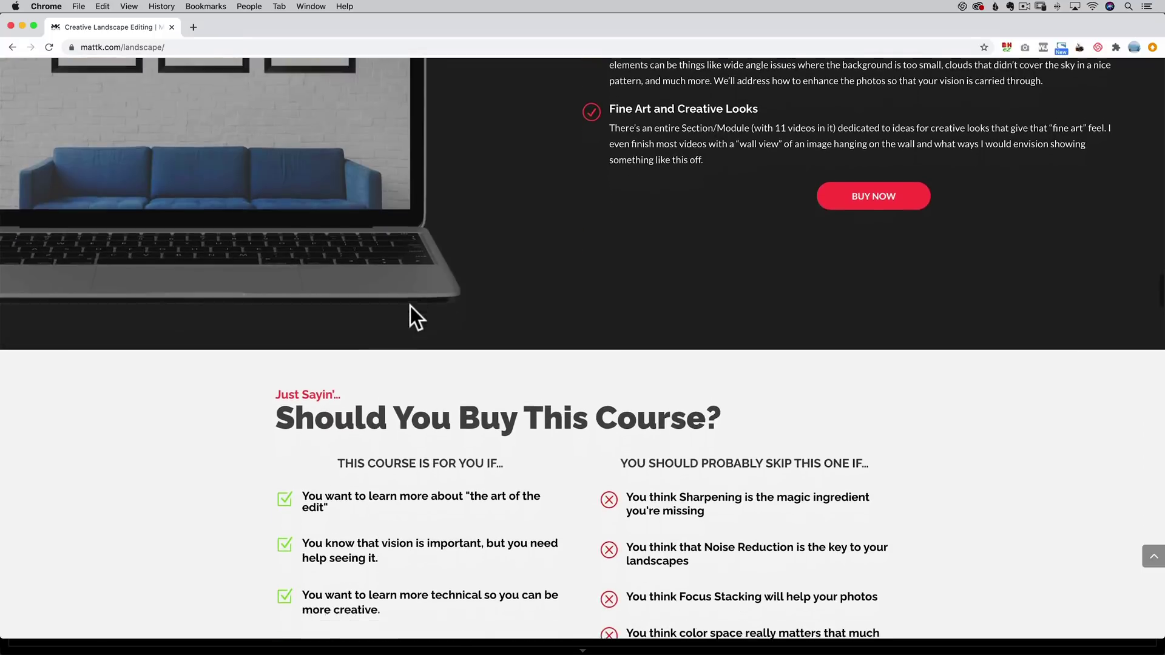
pyautogui.scroll(-20, 410, 304)
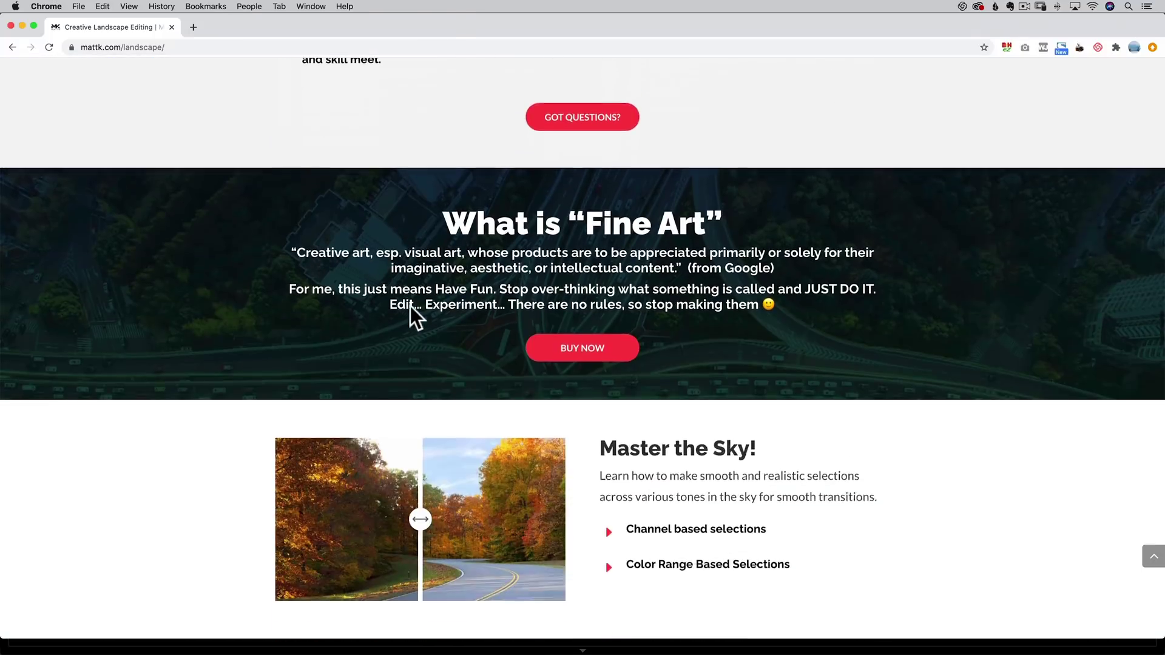
pyautogui.scroll(-3, 409, 305)
pyautogui.scroll(1, 418, 297)
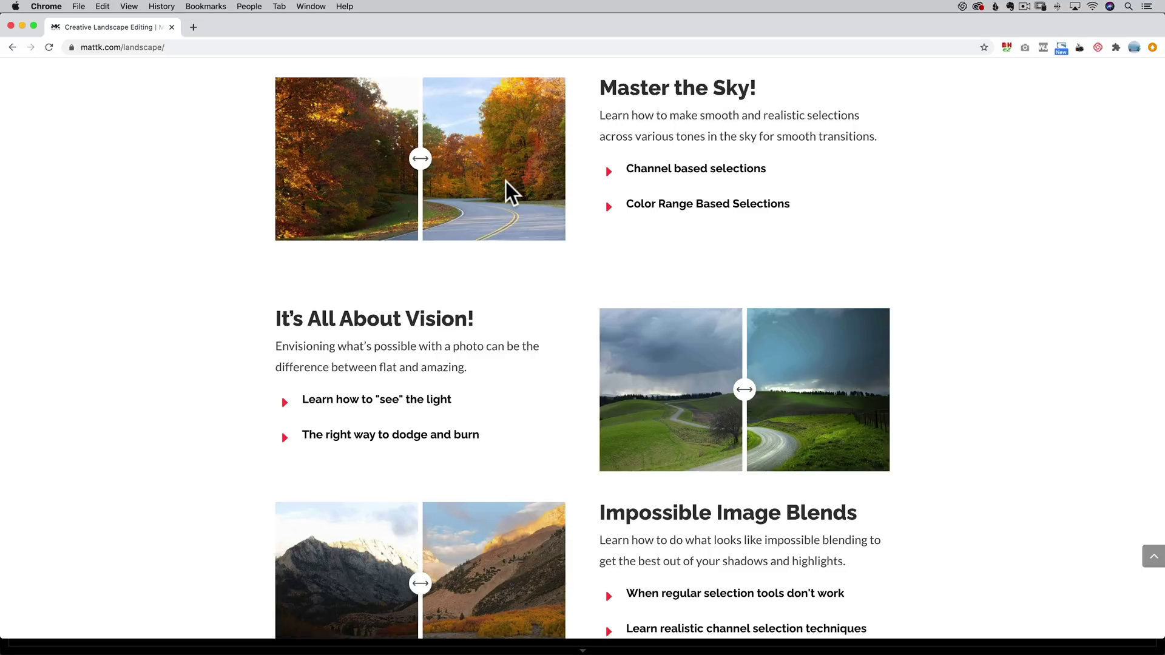
pyautogui.scroll(-3, 511, 193)
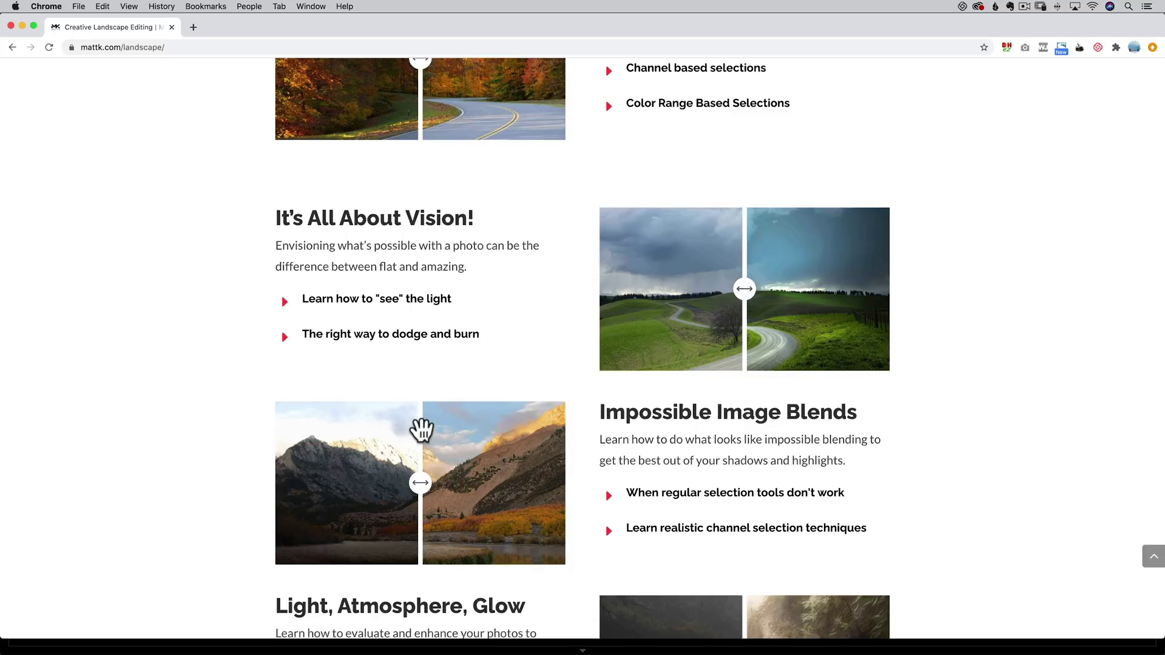
pyautogui.scroll(-3, 422, 430)
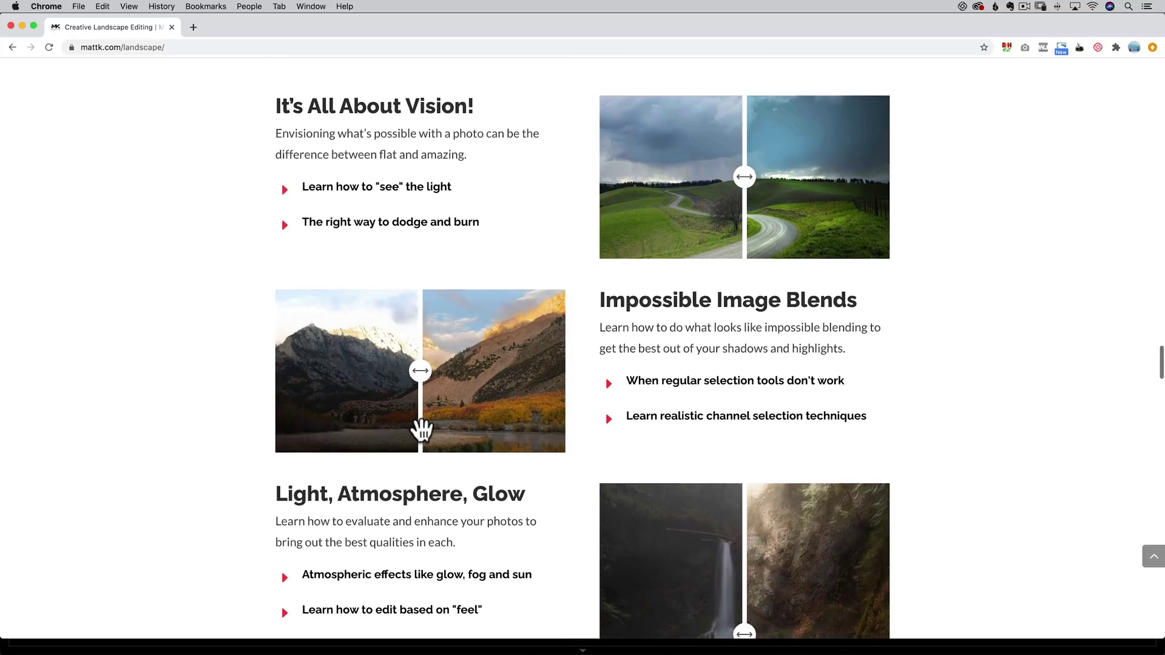
pyautogui.scroll(-3, 422, 429)
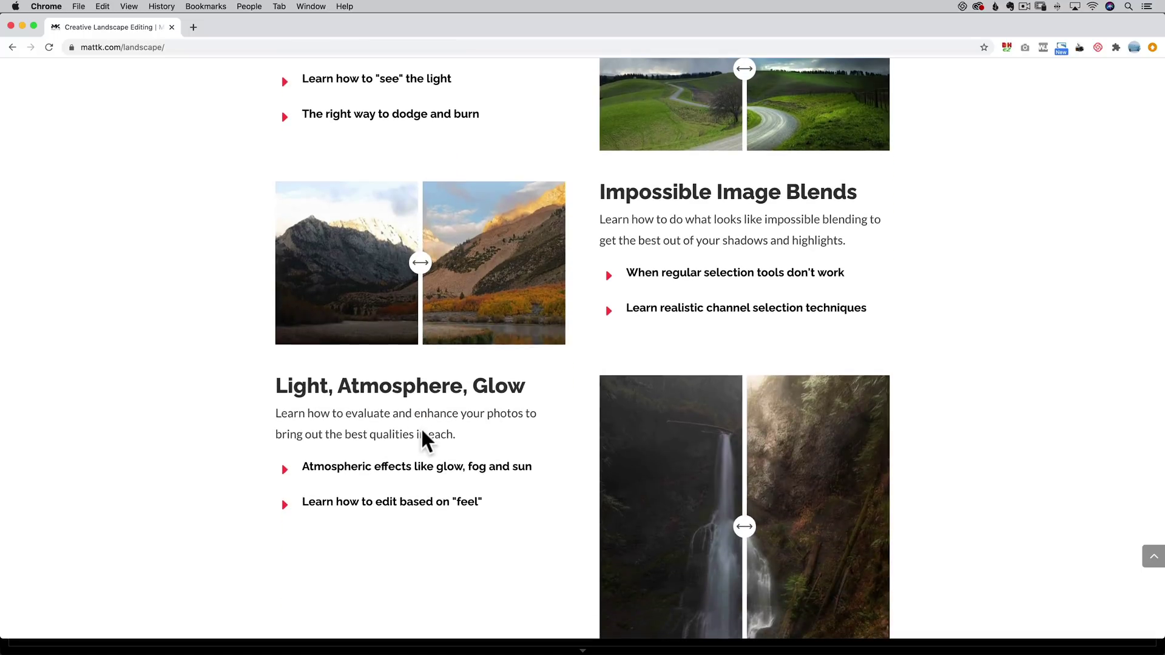
pyautogui.scroll(20, 421, 430)
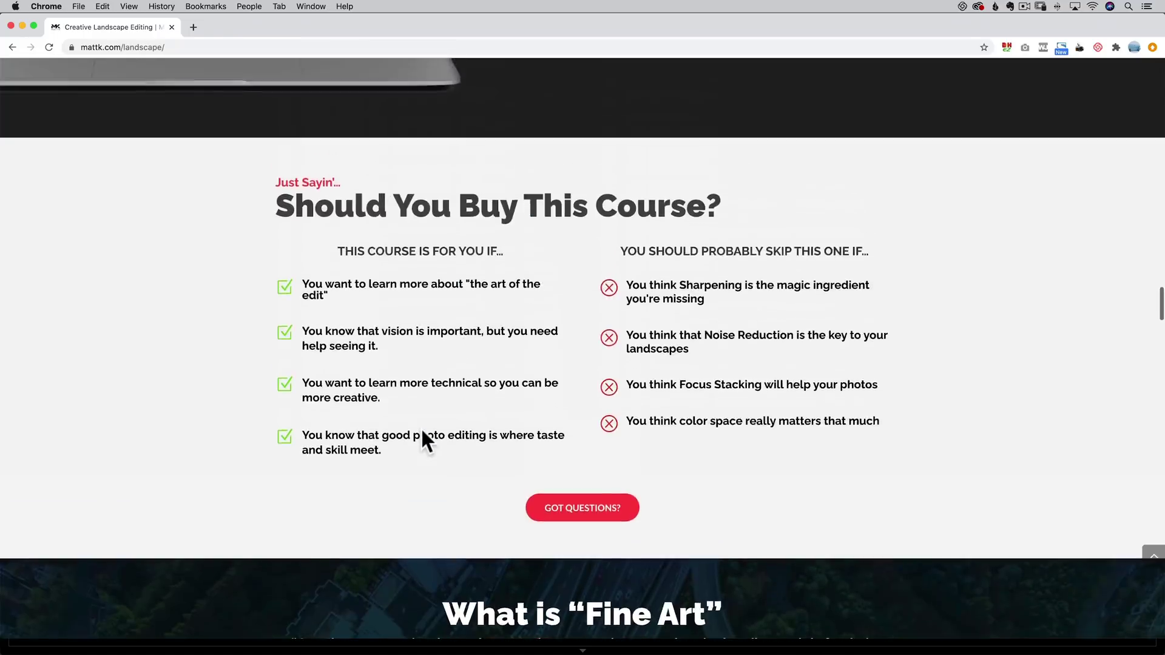
pyautogui.scroll(7, 421, 429)
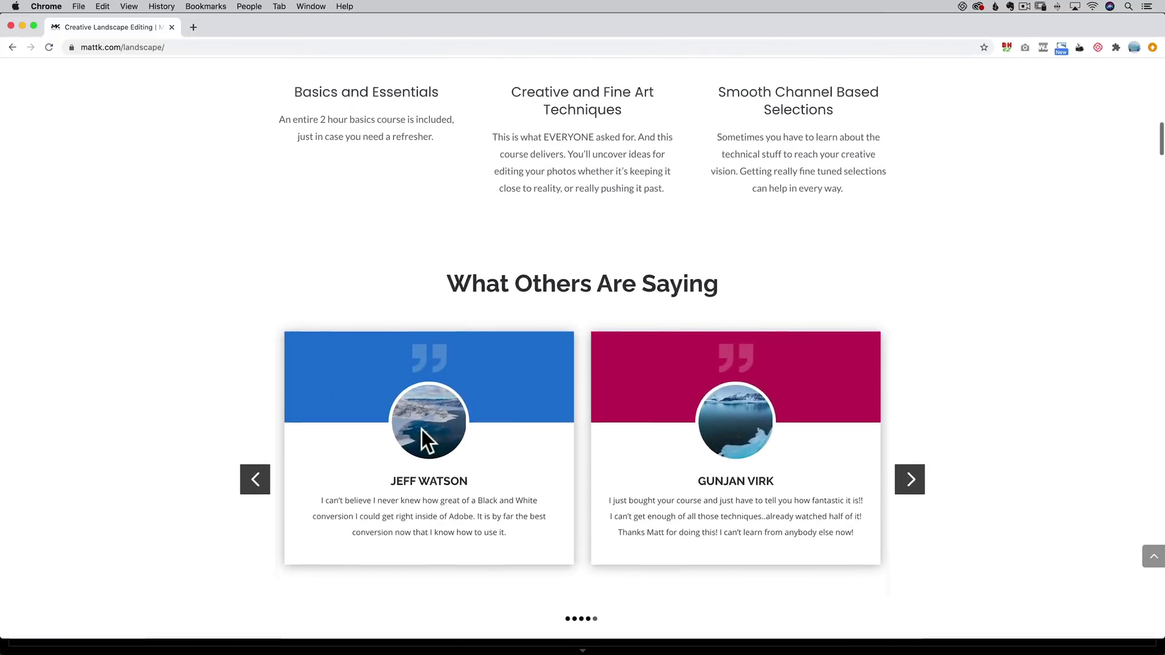
pyautogui.press('super+Tab')
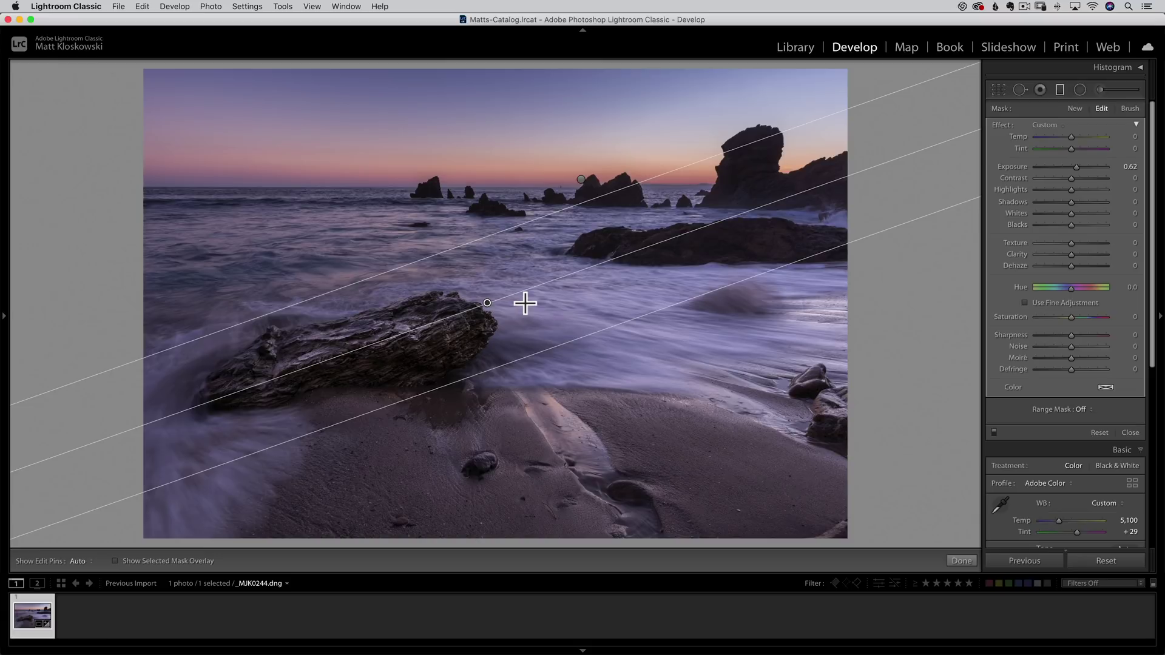
# Open the graduated filter's brush, preview its mask coverage, and set the brush to Erase
pyautogui.click(1130, 109)
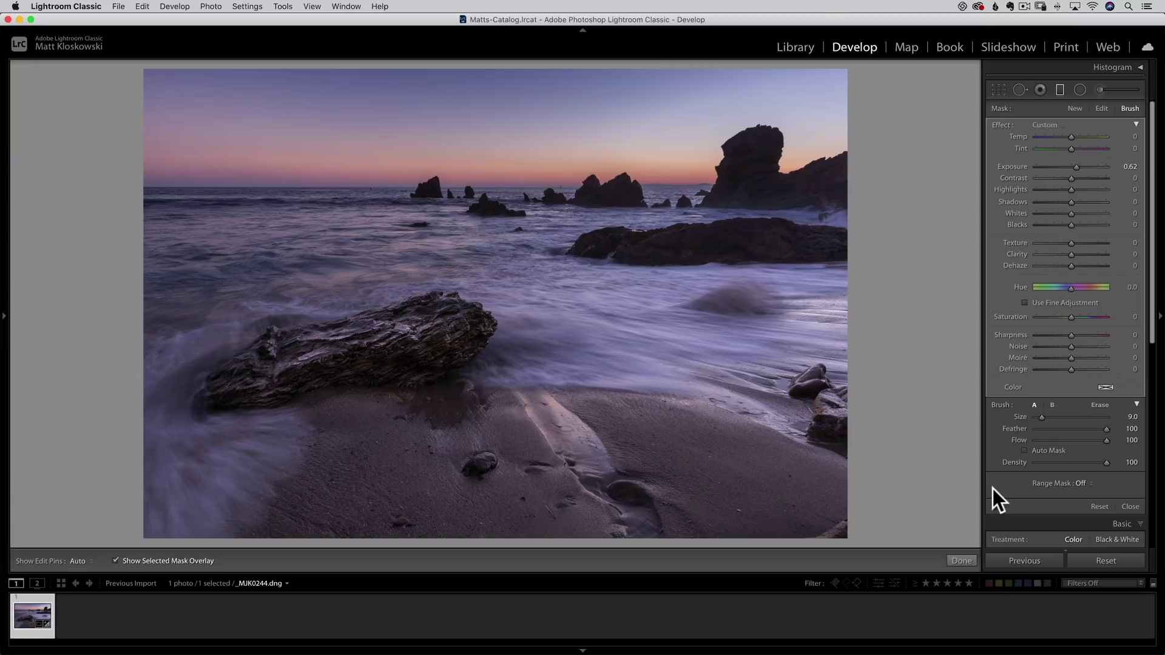
pyautogui.press('super+z')
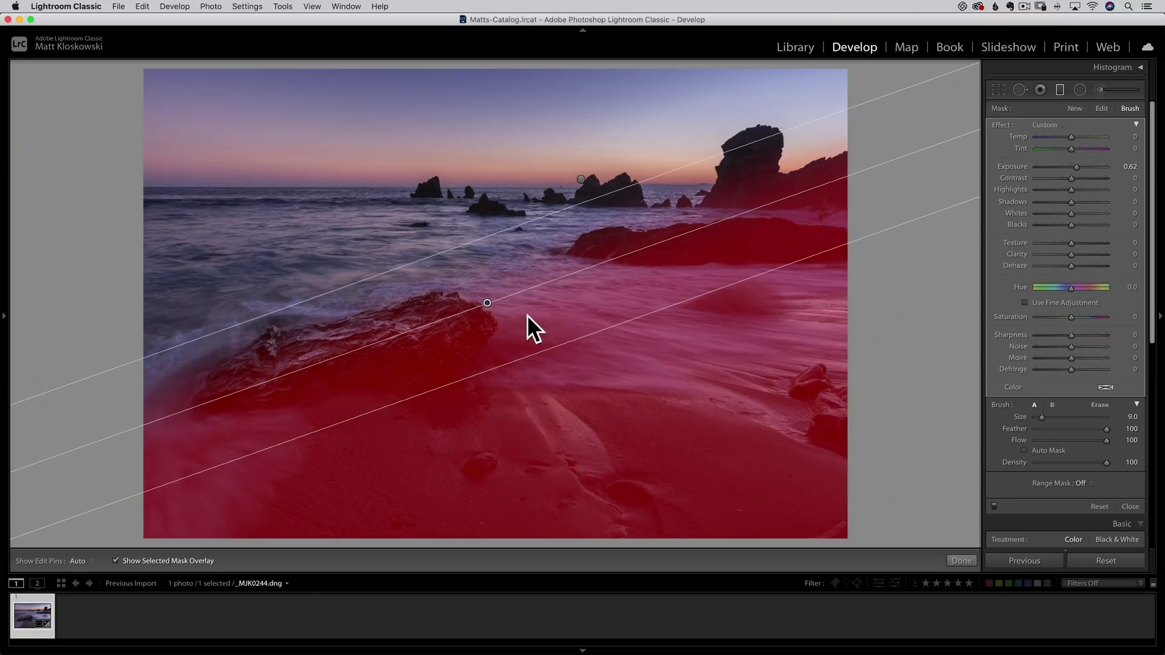
pyautogui.press('o')
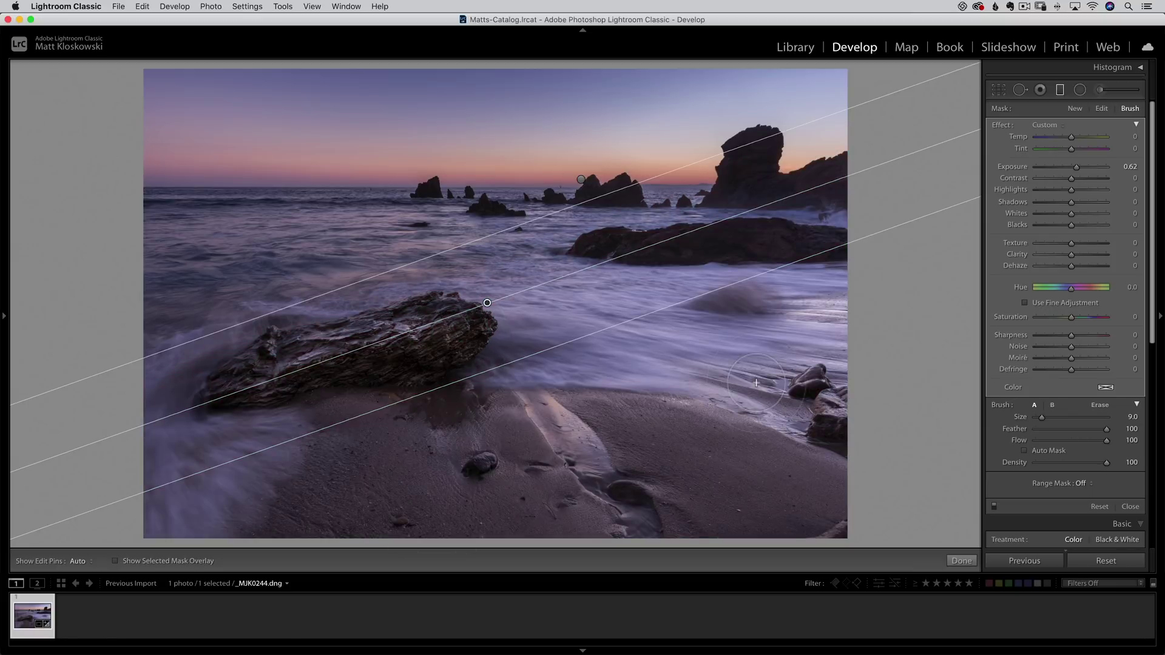
pyautogui.click(1101, 405)
# Erase the filter's brightening from surf and sand around the rock, undoing the last two strokes
pyautogui.press('h')
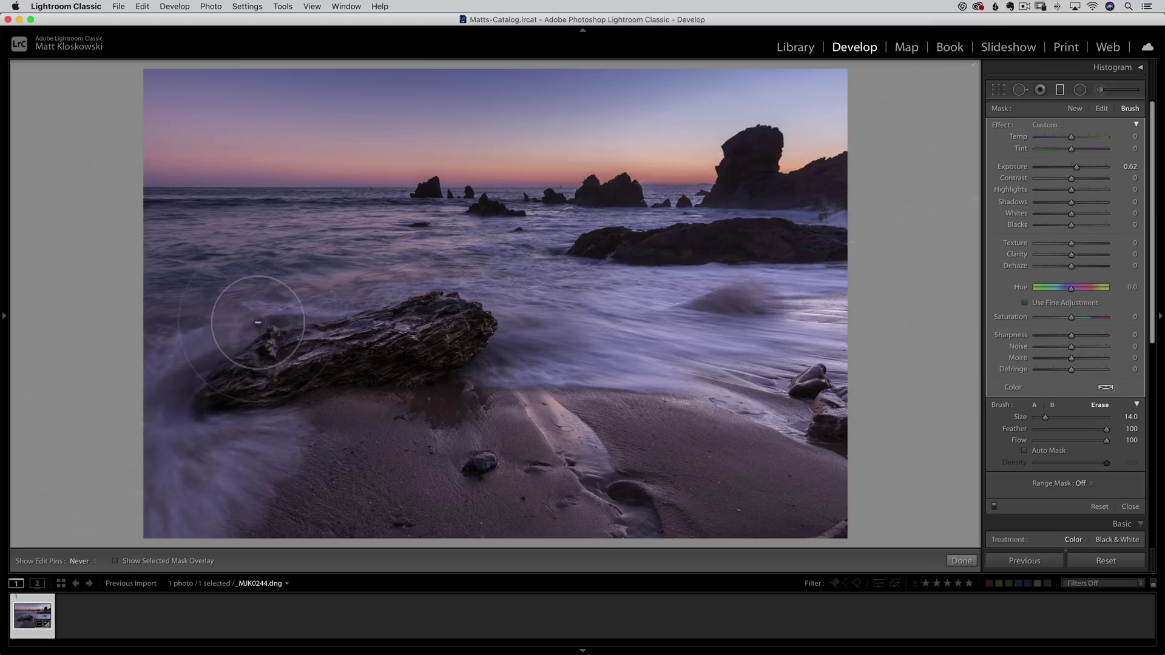
pyautogui.press('h')
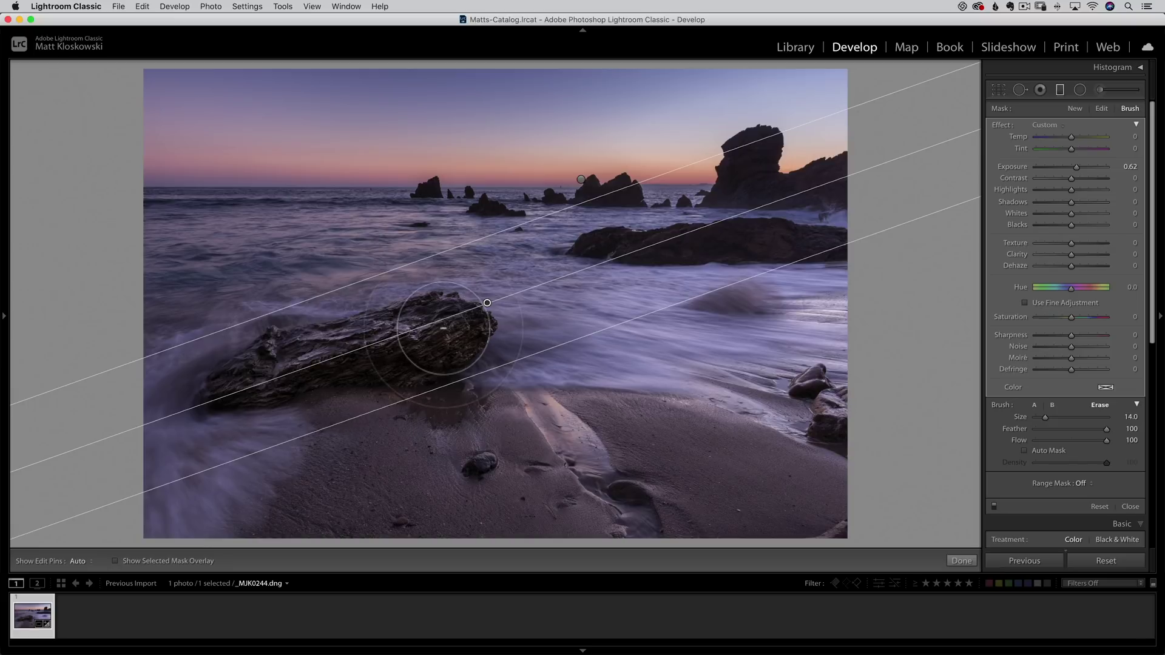
pyautogui.press('h')
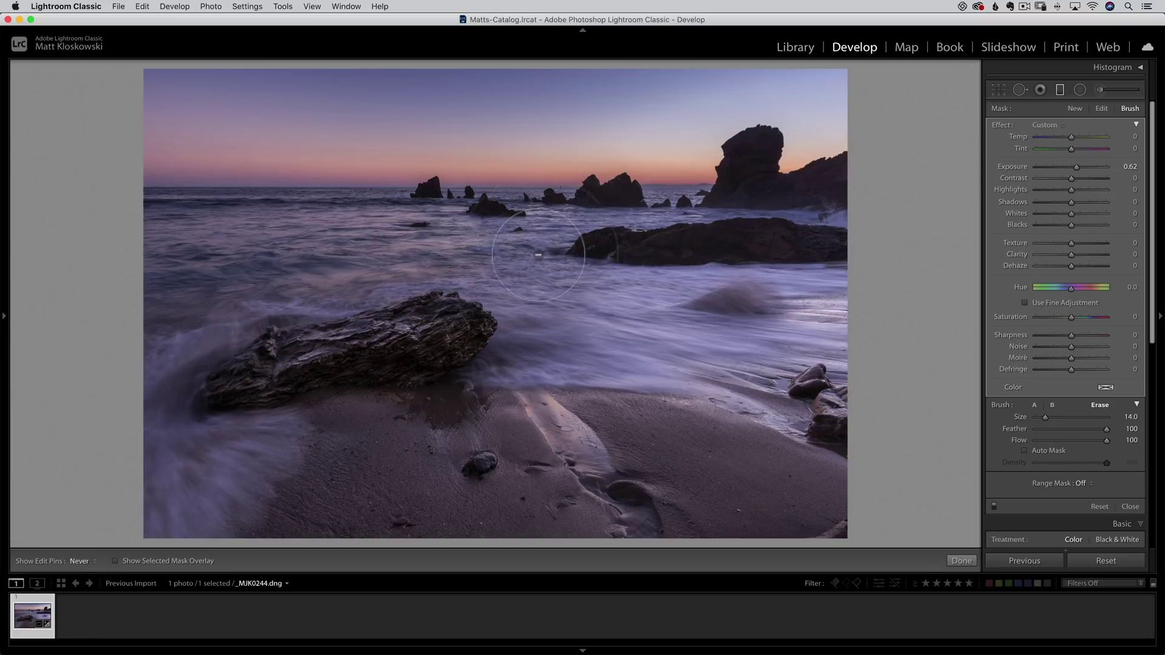
pyautogui.press('h')
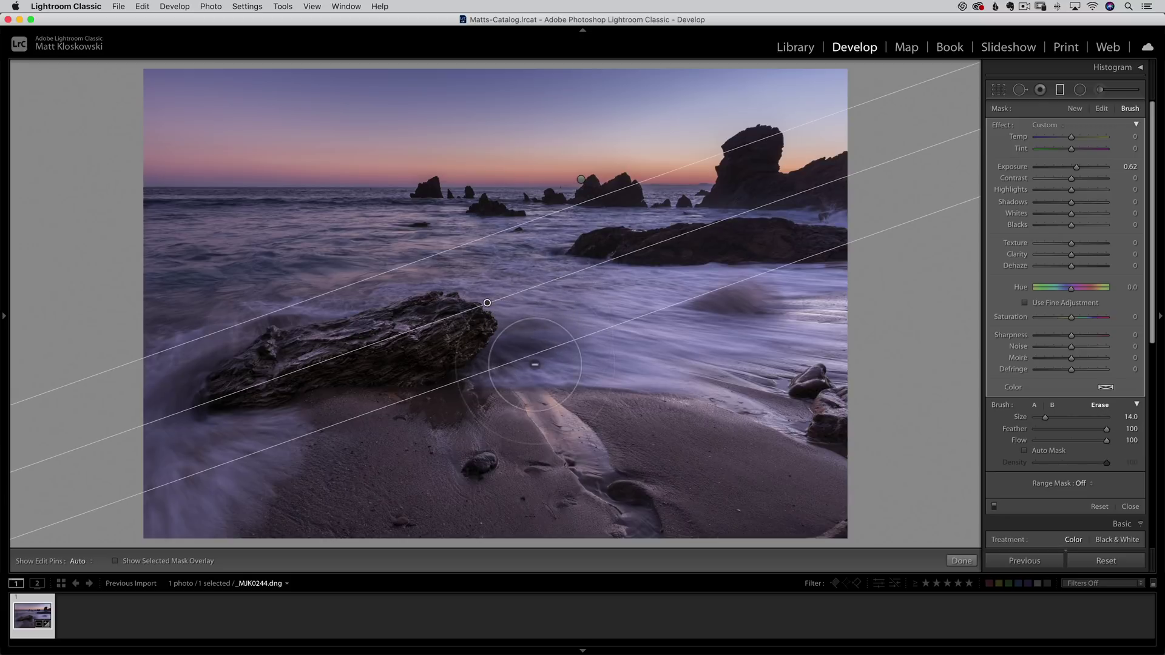
pyautogui.press('super+z')
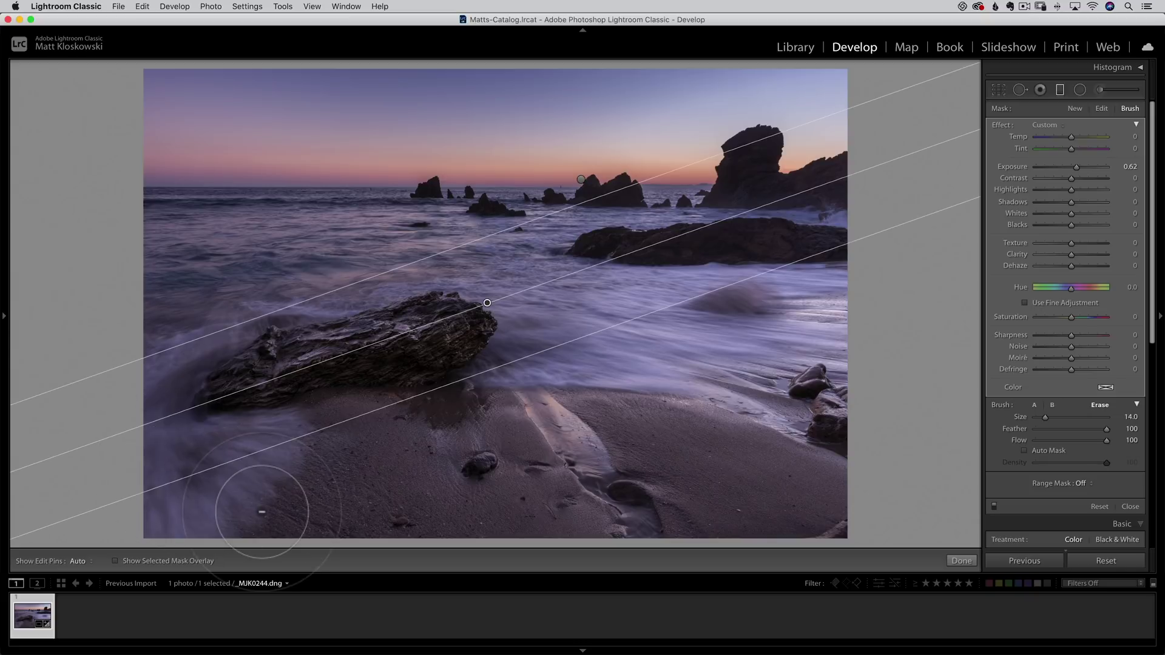
pyautogui.press('super+z')
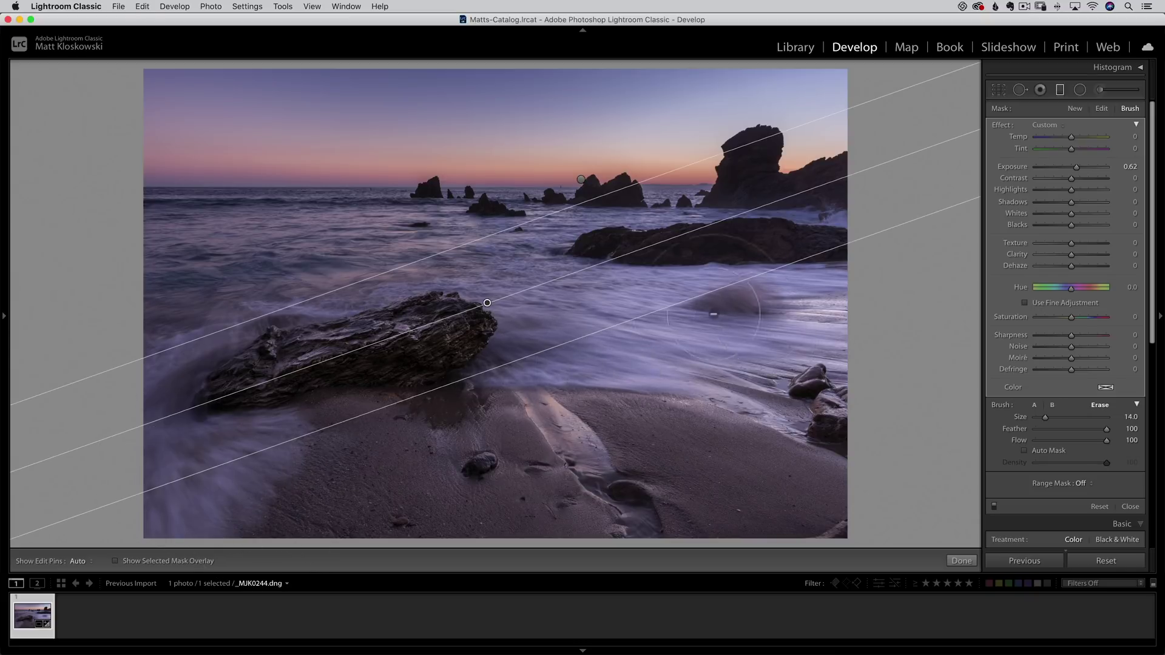
# Adjust the graduated filter's Effect sliders to Temp 8, Texture 15, Clarity 4 and Shadows 3
pyautogui.click(1073, 137)
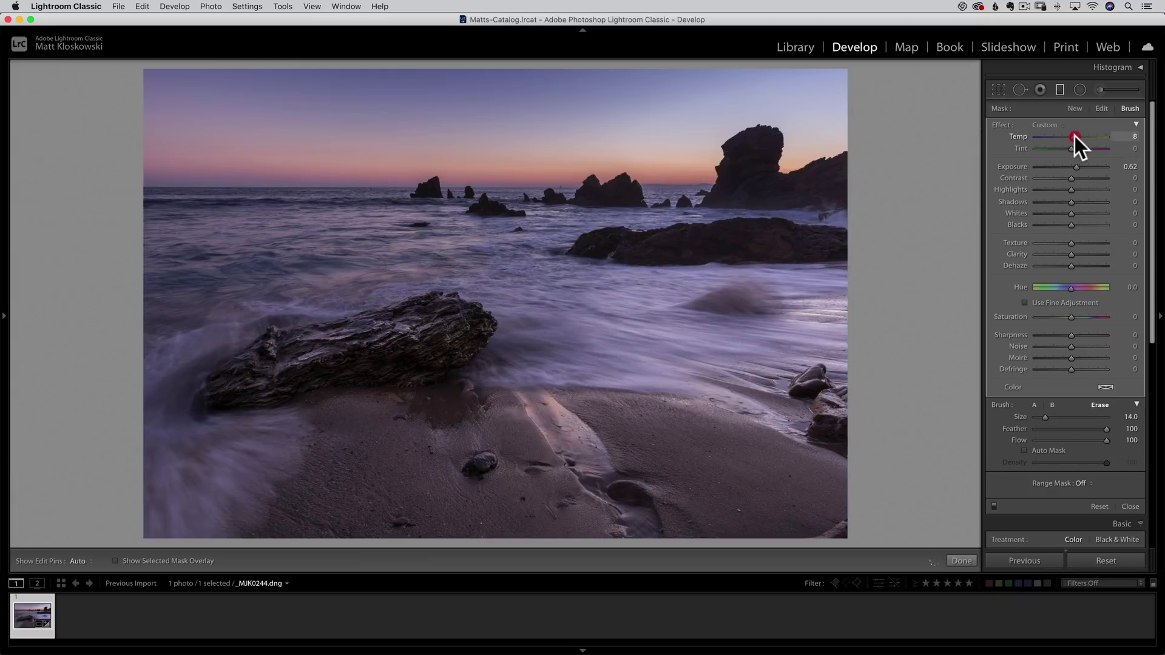
pyautogui.moveTo(1083, 244); pyautogui.dragTo(1077, 244)
pyautogui.moveTo(1076, 254); pyautogui.dragTo(1075, 254)
pyautogui.moveTo(1076, 201); pyautogui.dragTo(1072, 207)
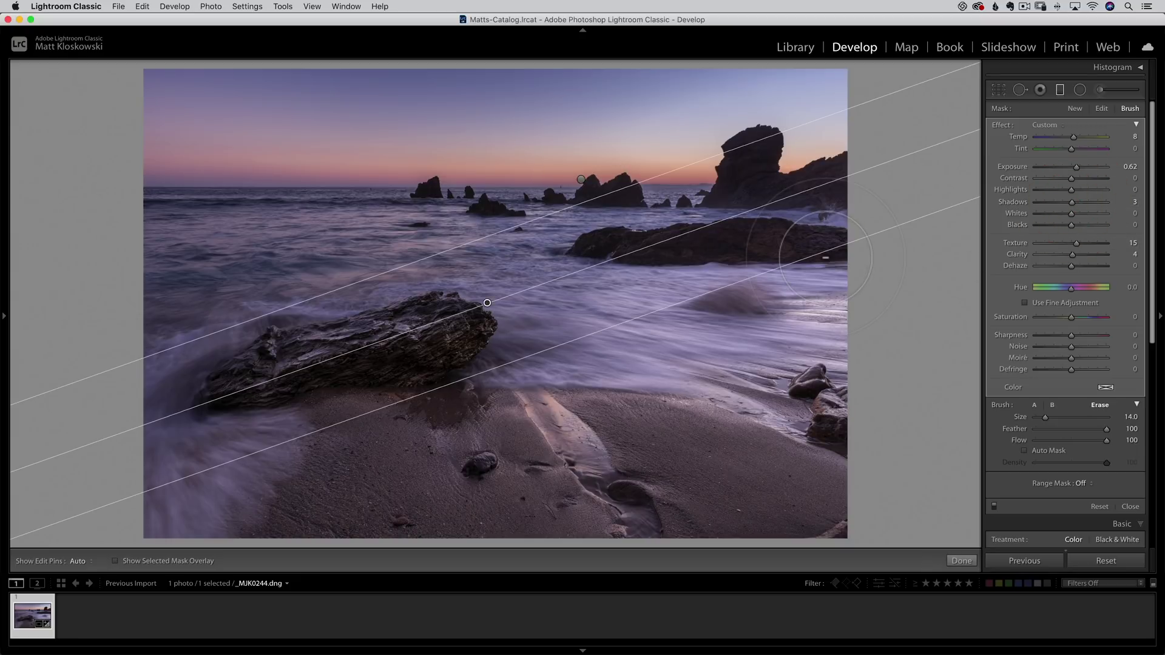
pyautogui.click(1100, 89)
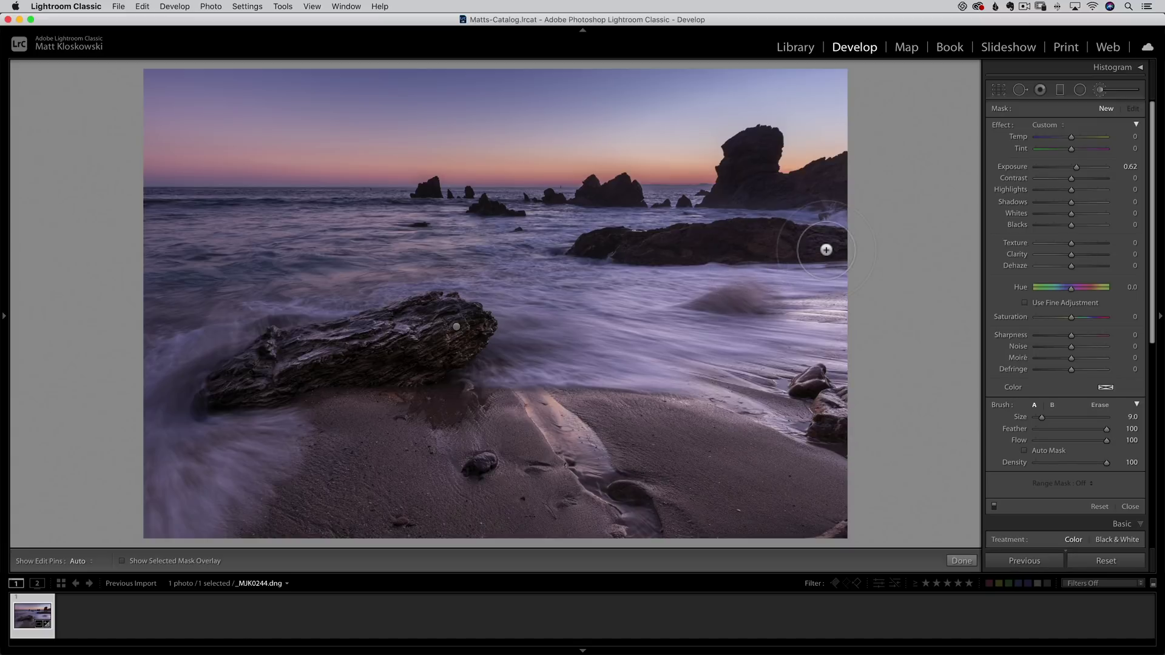
# Paint a +0.50 exposure brush adjustment over the middle-distance rock ledge
pyautogui.moveTo(1076, 168); pyautogui.dragTo(1066, 167)
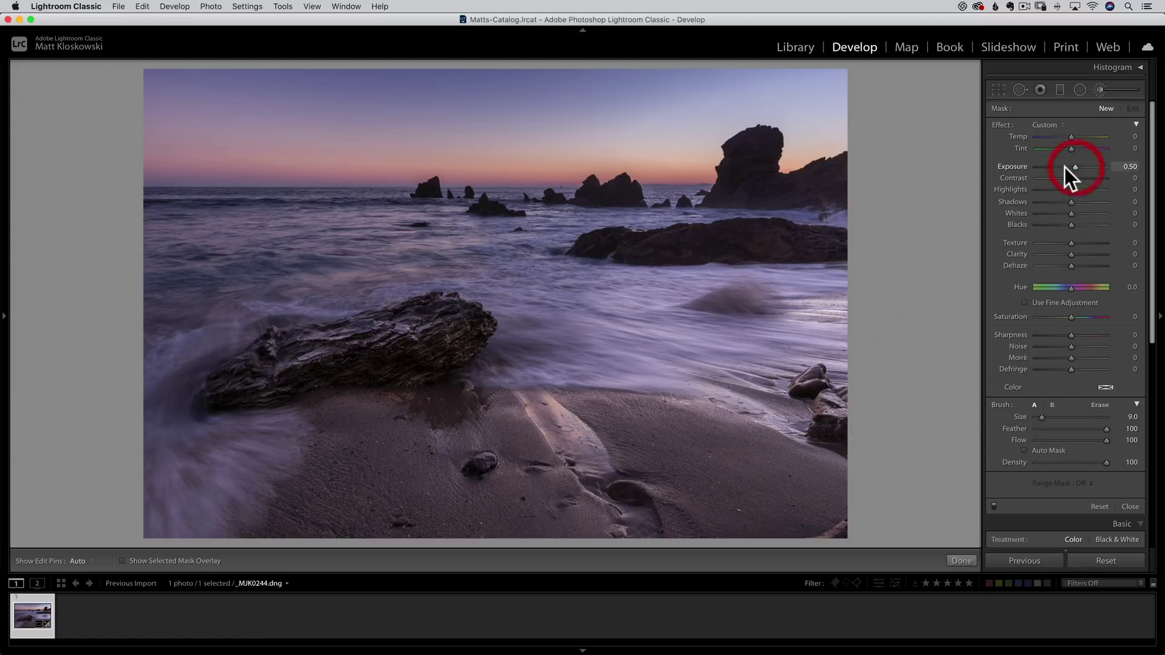
pyautogui.scroll(-5, 680, 230)
pyautogui.press('h')
pyautogui.moveTo(623, 248)
pyautogui.mouseDown()
pyautogui.moveTo(589, 248)
pyautogui.moveTo(652, 245)
pyautogui.moveTo(578, 246)
pyautogui.moveTo(758, 229)
pyautogui.moveTo(823, 237)
pyautogui.moveTo(785, 250)
pyautogui.moveTo(586, 251)
pyautogui.moveTo(832, 246)
pyautogui.moveTo(589, 247)
pyautogui.moveTo(793, 233)
pyautogui.moveTo(808, 238)
pyautogui.moveTo(576, 249)
pyautogui.moveTo(733, 226)
pyautogui.mouseUp()
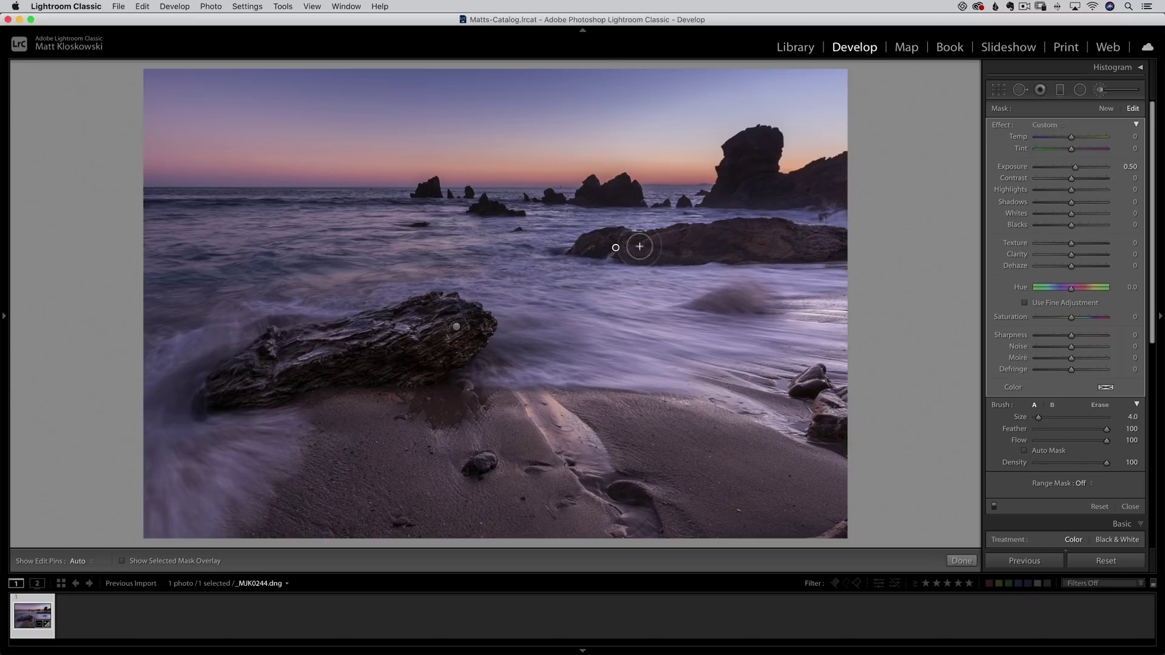
# Erase the brush adjustment's spill outside the rock ledge
pyautogui.moveTo(618, 247)
pyautogui.click(1102, 405)
pyautogui.scroll(-6, 804, 231)
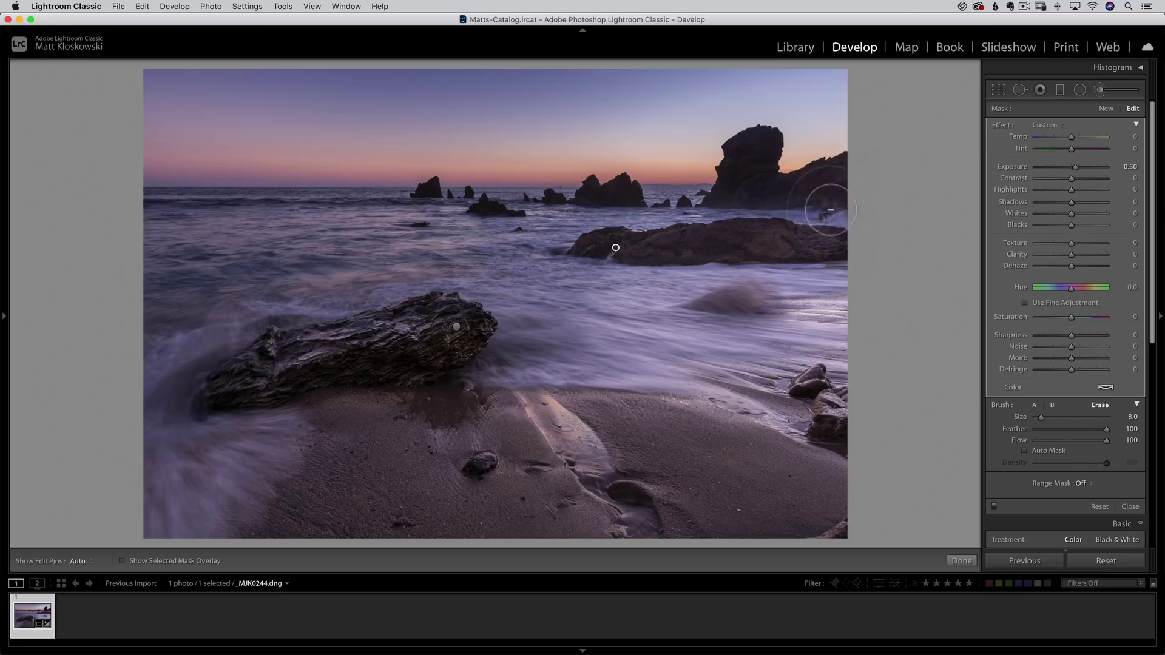
pyautogui.press('h')
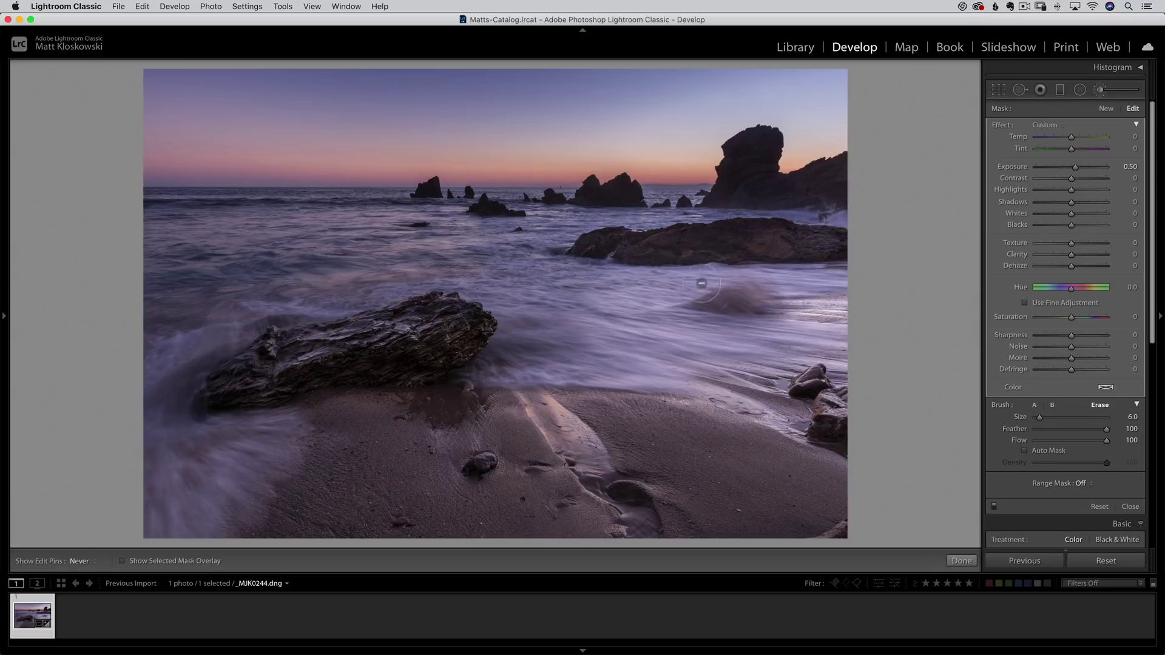
pyautogui.press('h')
# Set the painted rock's Temp to 4 and Texture to 12, then finish the brush adjustment
pyautogui.moveTo(1070, 143); pyautogui.dragTo(1072, 139)
pyautogui.moveTo(1073, 138); pyautogui.dragTo(1072, 139)
pyautogui.moveTo(1075, 243); pyautogui.dragTo(1070, 255)
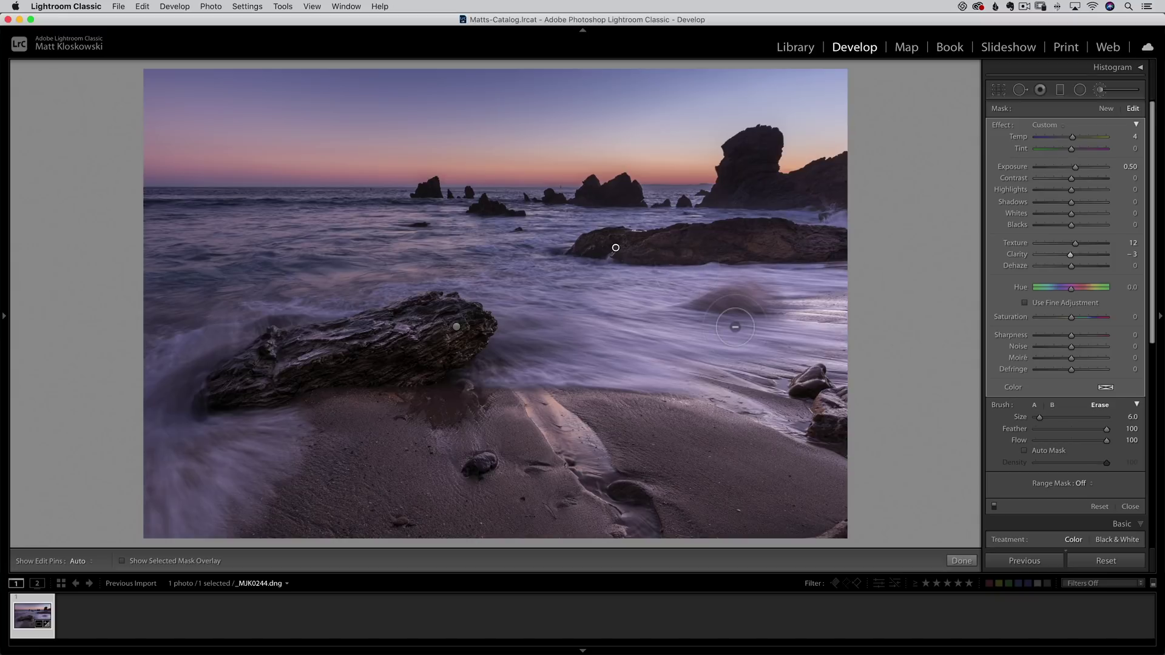
pyautogui.click(961, 560)
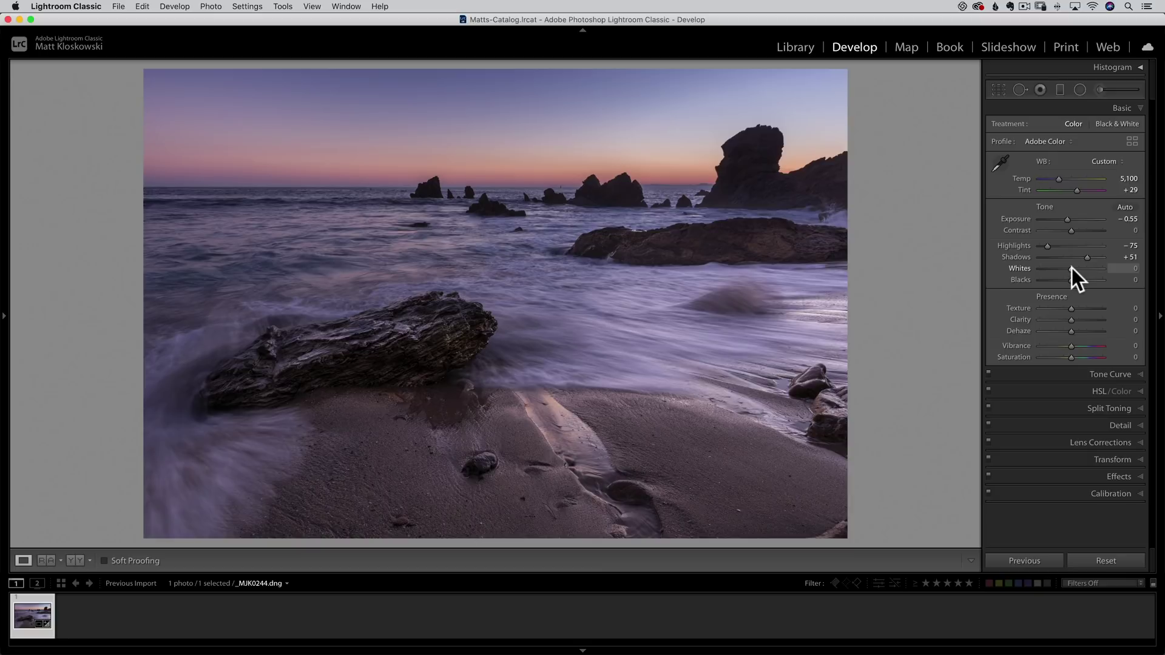
# Using the clipping preview, raise Whites to +25 and lower Blacks to −10
pyautogui.press('alt')
pyautogui.moveTo(1072, 268); pyautogui.dragTo(1072, 268)
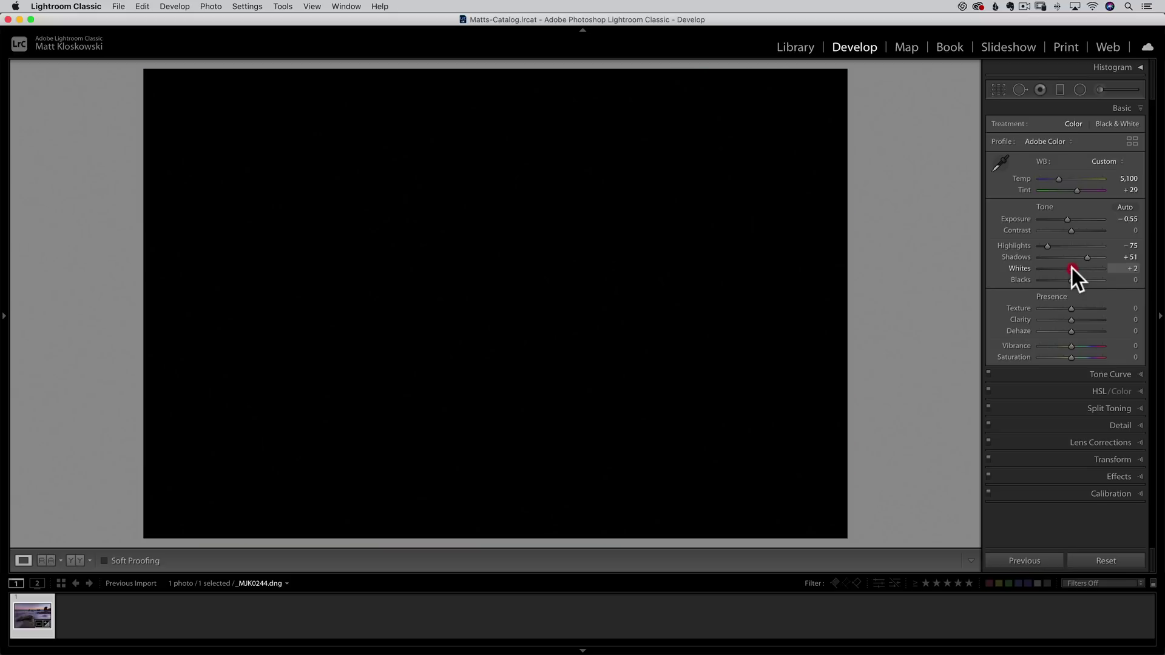
pyautogui.moveTo(1072, 268)
pyautogui.mouseDown()
pyautogui.moveTo(1102, 268)
pyautogui.moveTo(1079, 269)
pyautogui.mouseUp()
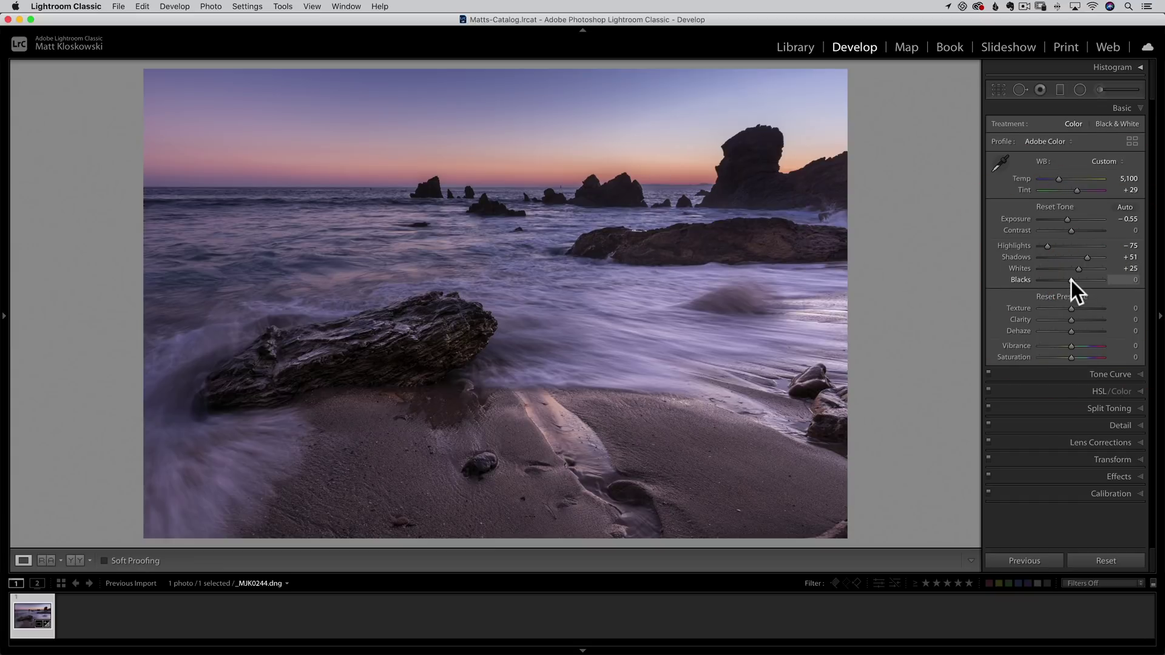
pyautogui.moveTo(1072, 280); pyautogui.dragTo(1068, 279)
# Add a post-crop vignette with Amount −18 and Feather 100, then open the photo in Photoshop
pyautogui.click(1111, 475)
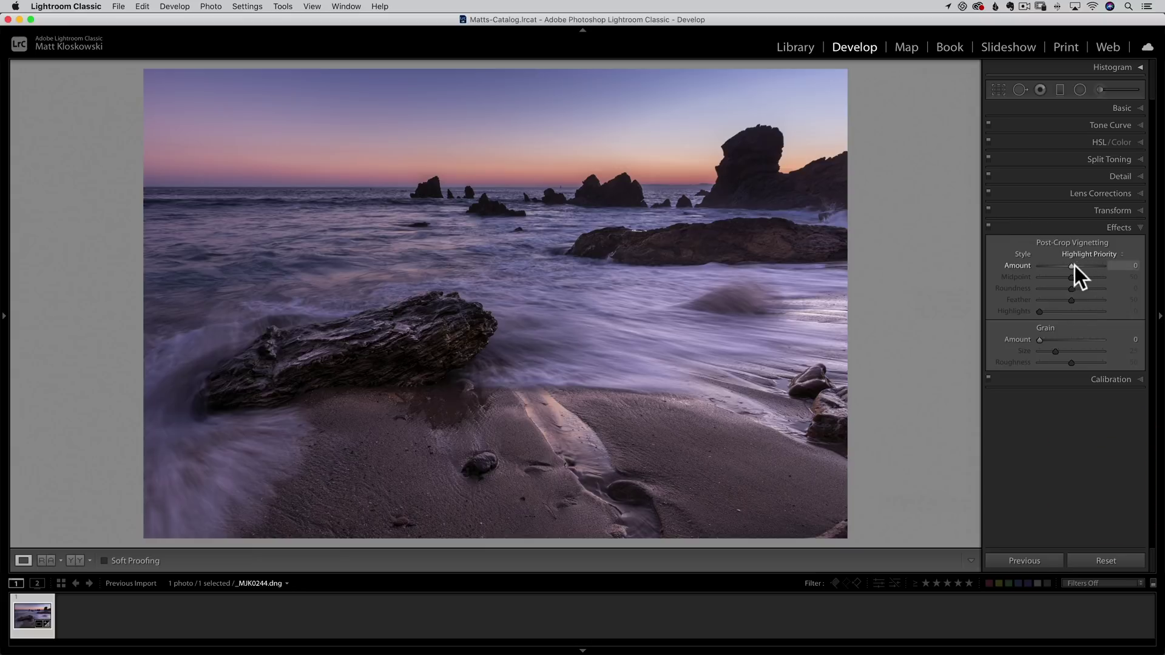
pyautogui.moveTo(1071, 266); pyautogui.dragTo(1137, 303)
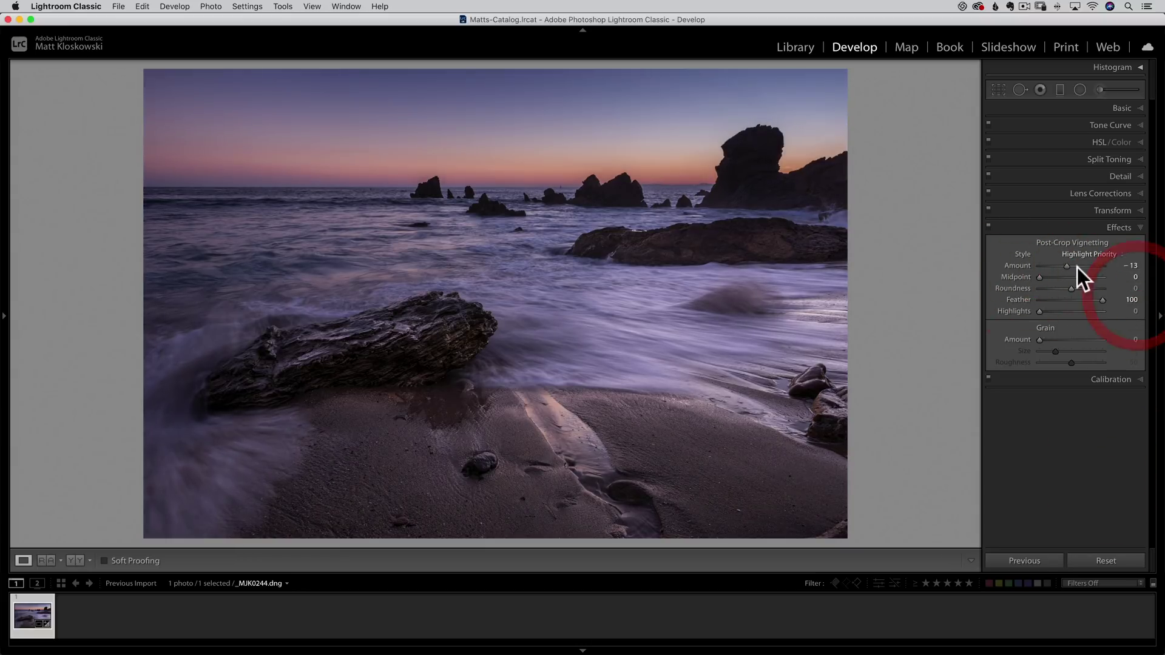
pyautogui.moveTo(1066, 266); pyautogui.dragTo(1064, 264)
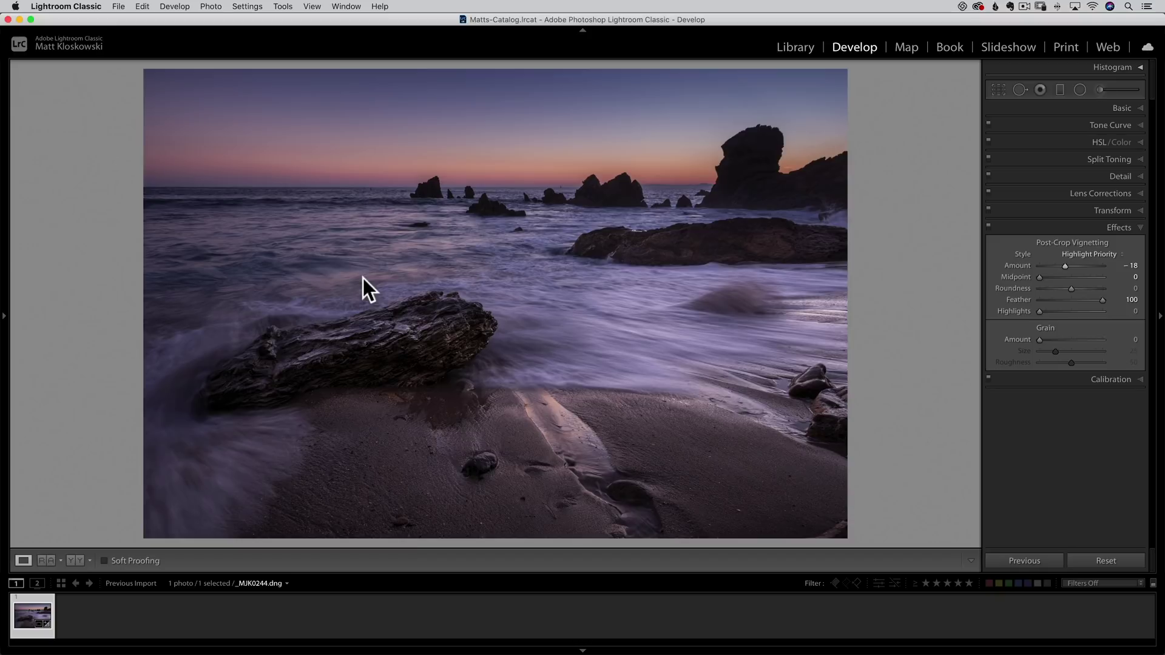
pyautogui.press('super+e')
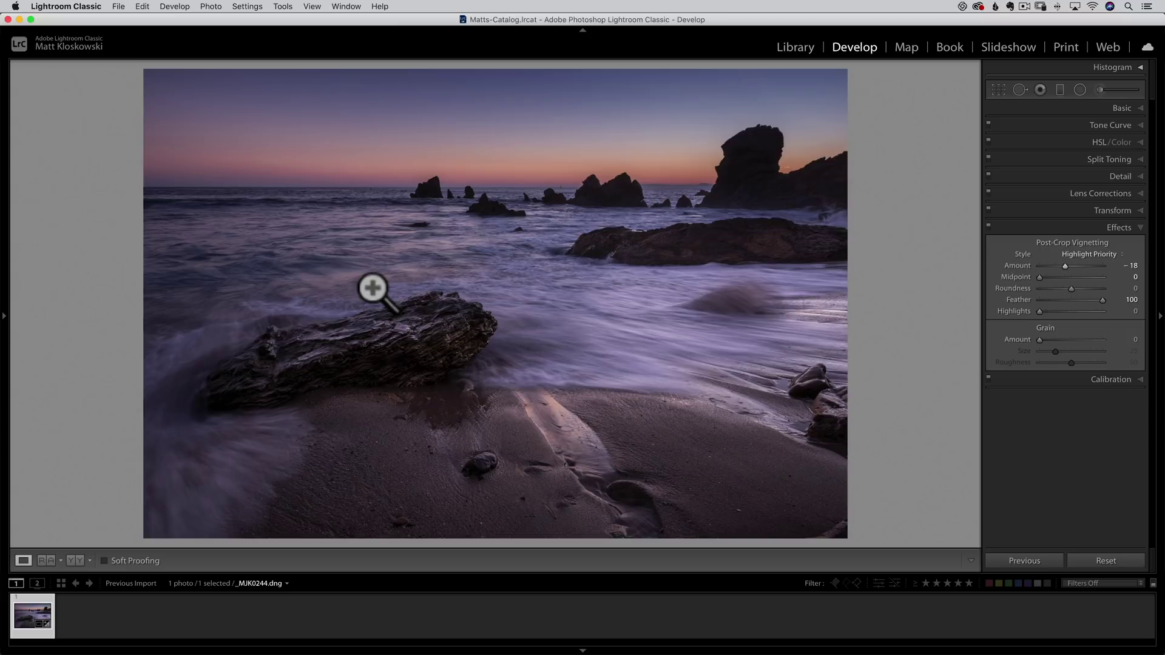
pyautogui.press('super+e')
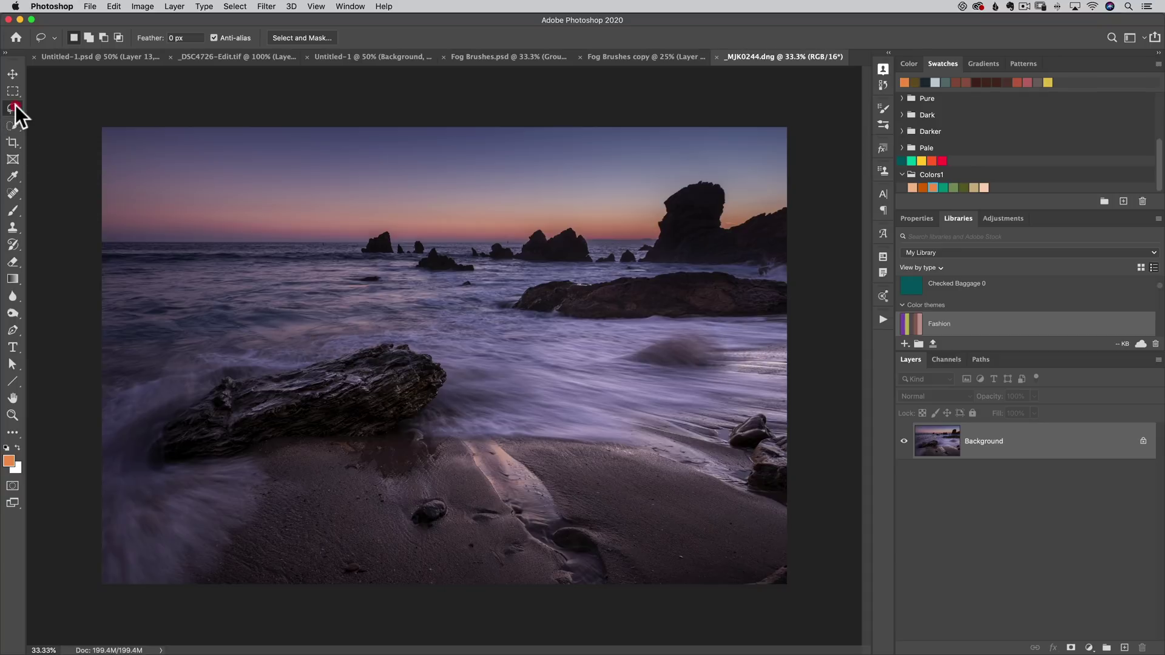
# Lasso the blurry wave right of centre and open Content-Aware Fill for it
pyautogui.moveTo(16, 104); pyautogui.dragTo(52, 104)
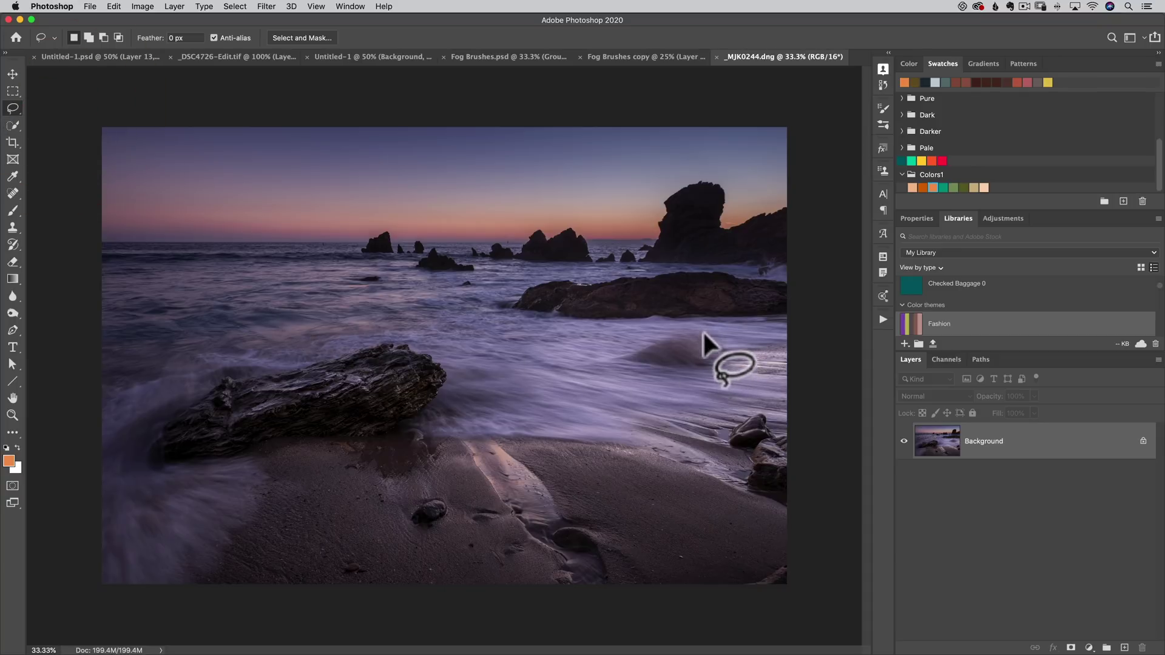
pyautogui.moveTo(704, 328)
pyautogui.mouseDown()
pyautogui.moveTo(610, 338)
pyautogui.moveTo(594, 355)
pyautogui.moveTo(603, 371)
pyautogui.moveTo(746, 376)
pyautogui.moveTo(762, 355)
pyautogui.moveTo(751, 335)
pyautogui.moveTo(695, 324)
pyautogui.mouseUp()
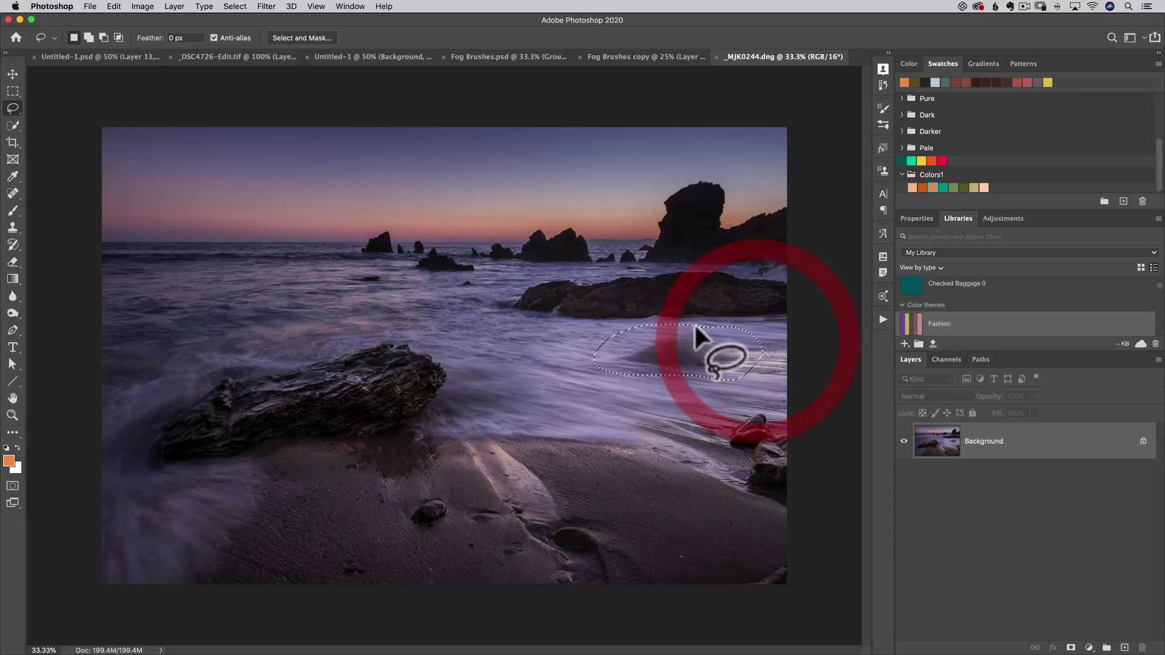
pyautogui.click(114, 6)
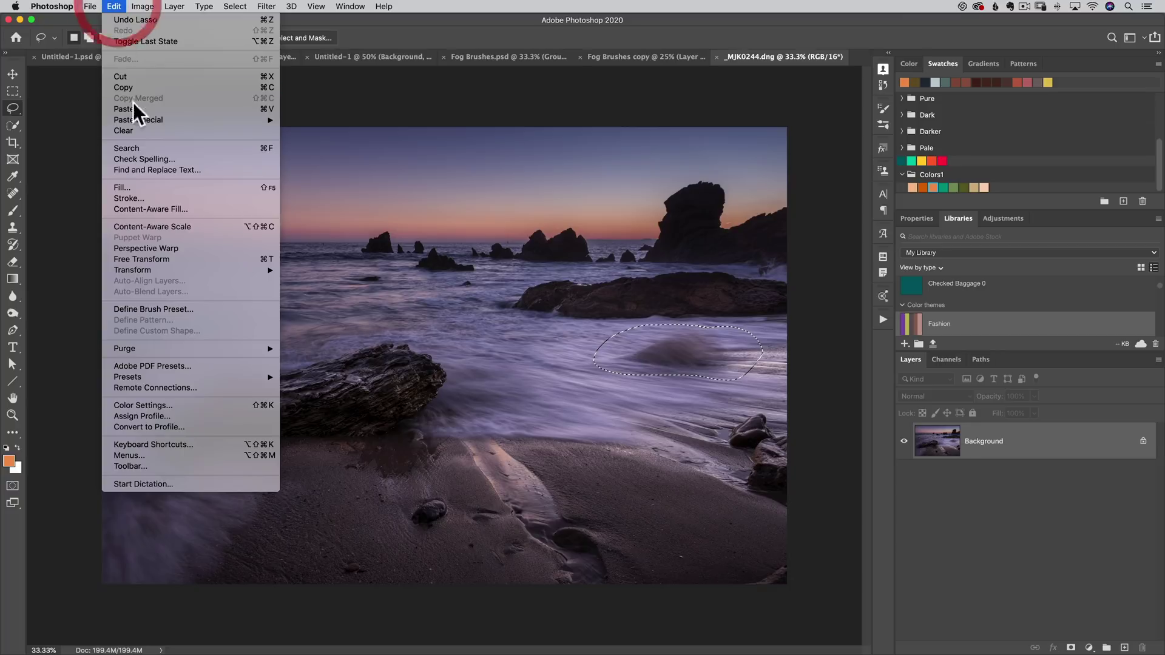
pyautogui.click(193, 208)
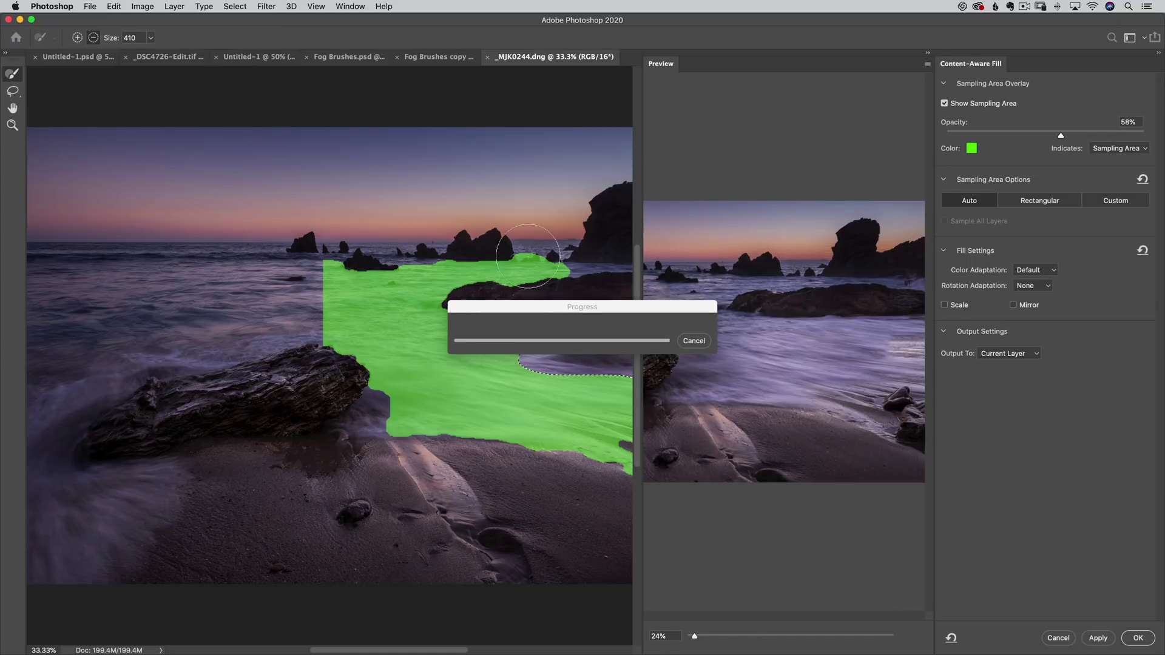
# Remove the distant rocks and rock edge from the sampling area, then apply the Content-Aware Fill
pyautogui.moveTo(563, 262)
pyautogui.mouseDown()
pyautogui.moveTo(315, 261)
pyautogui.moveTo(478, 272)
pyautogui.moveTo(366, 303)
pyautogui.moveTo(343, 331)
pyautogui.moveTo(384, 434)
pyautogui.moveTo(523, 452)
pyautogui.moveTo(631, 483)
pyautogui.moveTo(520, 455)
pyautogui.moveTo(631, 456)
pyautogui.moveTo(521, 455)
pyautogui.mouseUp()
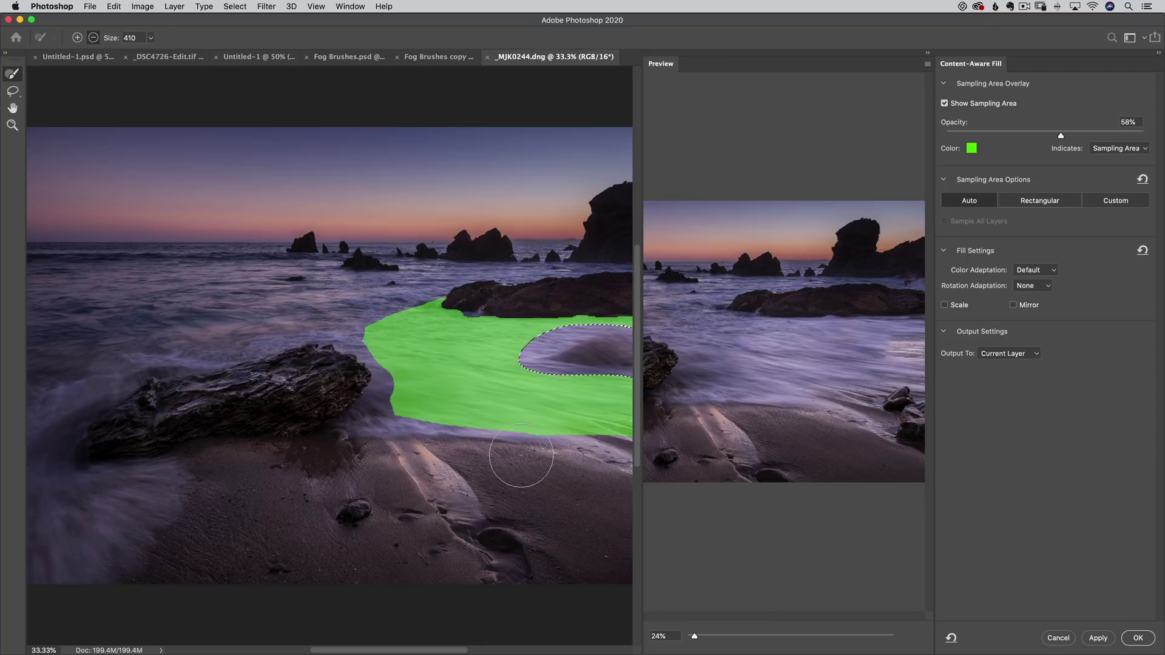
pyautogui.moveTo(443, 312)
pyautogui.mouseDown()
pyautogui.moveTo(449, 282)
pyautogui.moveTo(482, 304)
pyautogui.moveTo(559, 290)
pyautogui.moveTo(662, 303)
pyautogui.mouseUp()
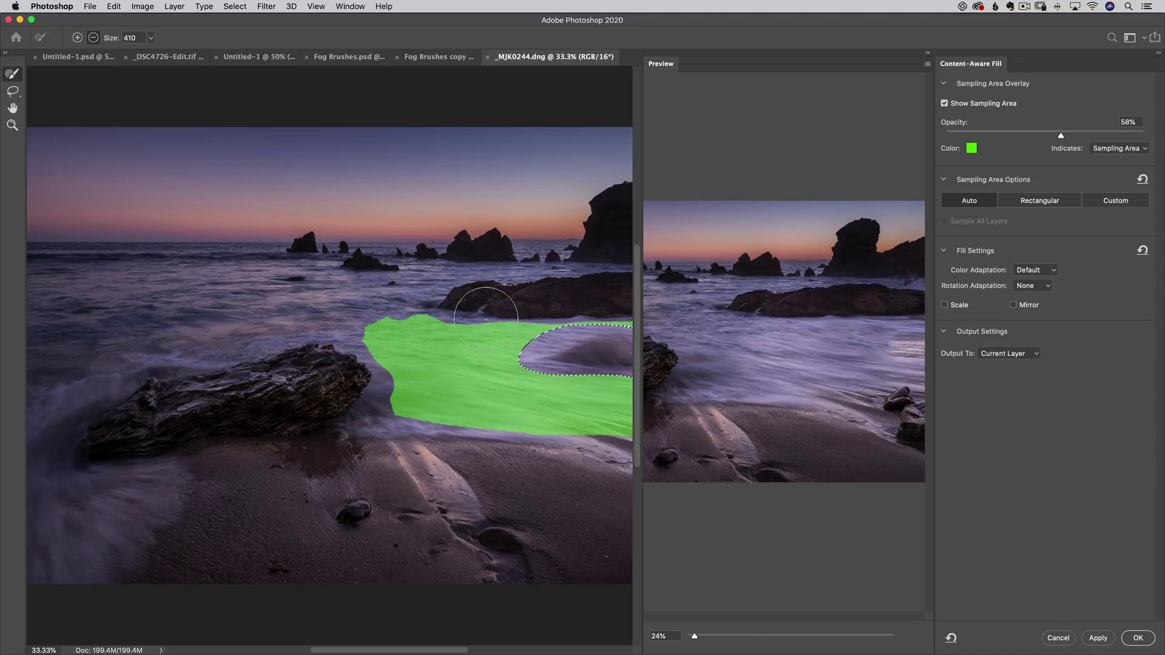
pyautogui.moveTo(476, 337); pyautogui.dragTo(504, 370)
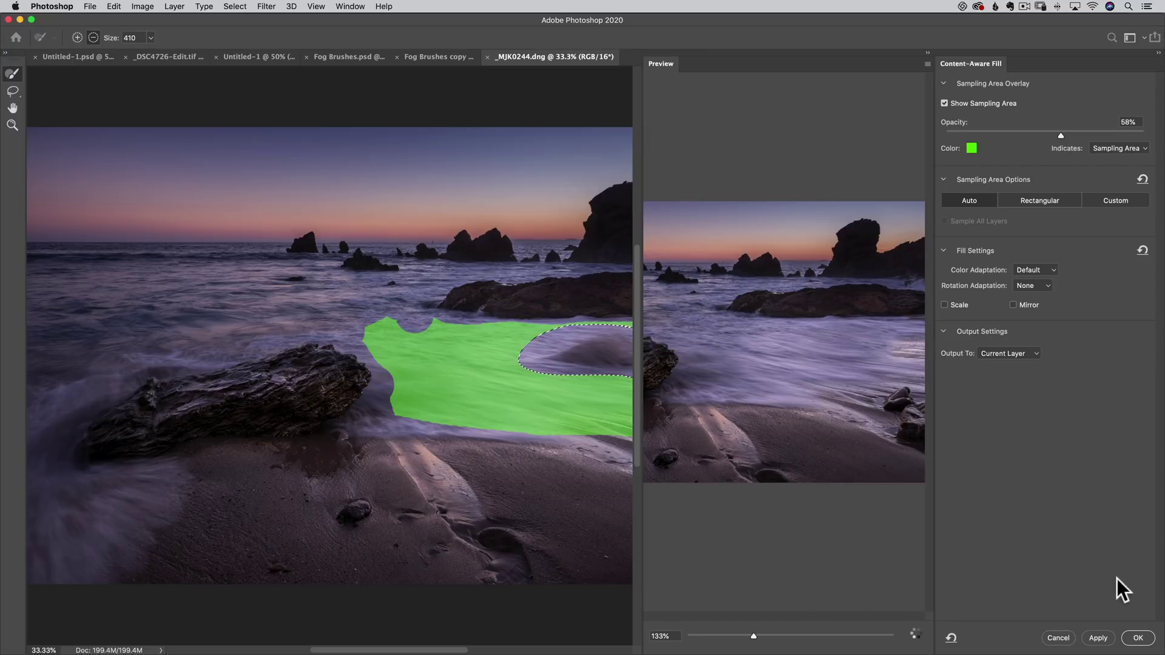
pyautogui.click(1136, 637)
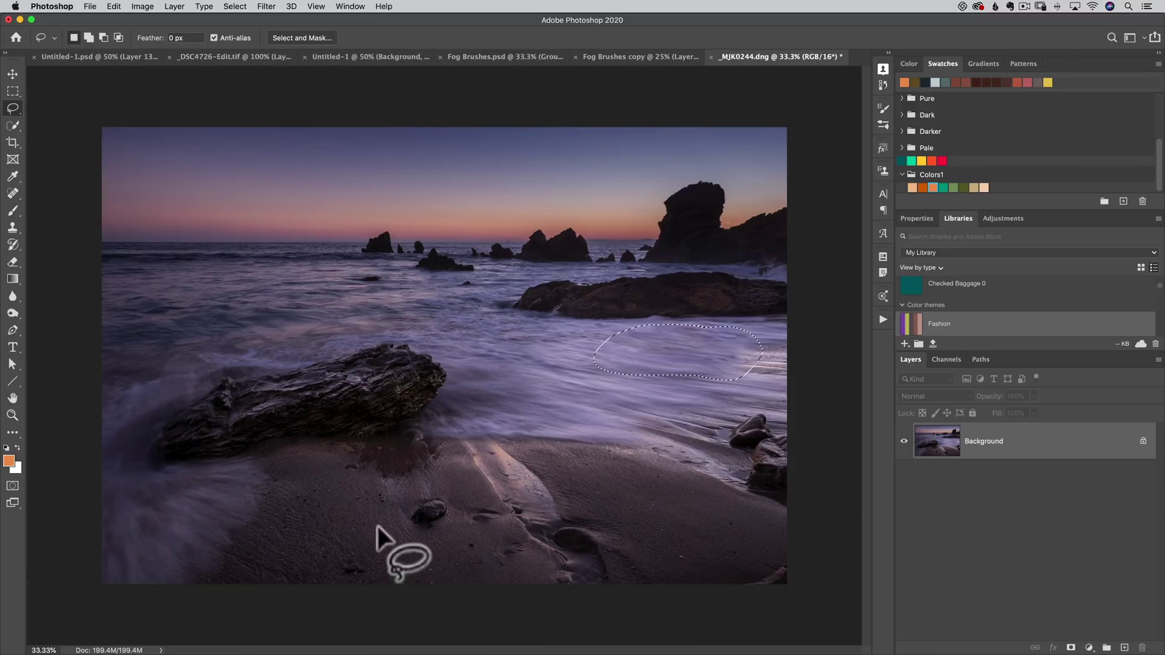
# Clear the selection and switch to the Spot Healing Brush
pyautogui.press('super+d')
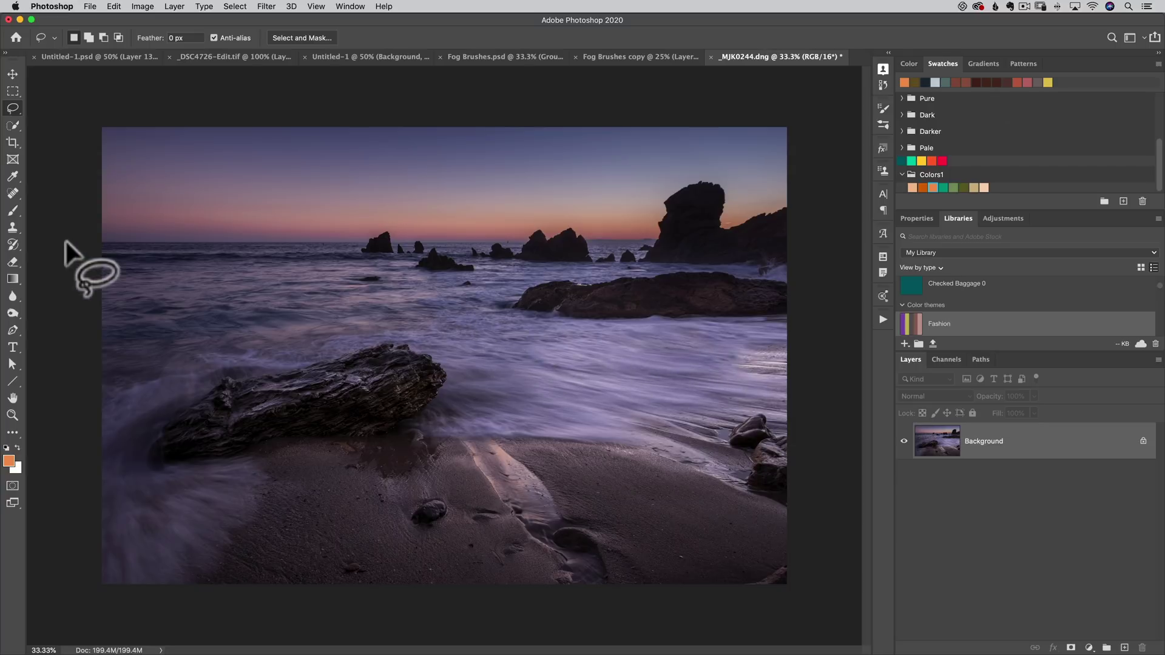
pyautogui.press('j')
pyautogui.rightClick(14, 195)
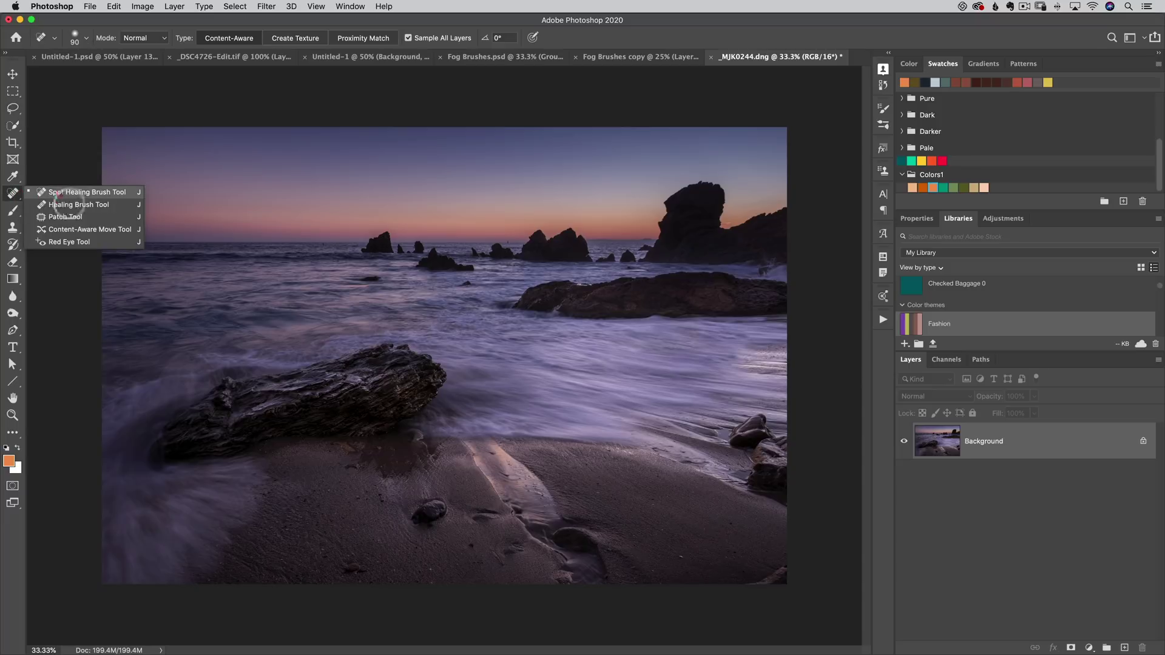
pyautogui.click(73, 195)
# Heal the small rock, the dark specks in the water, and blemishes atop the right rock
pyautogui.moveTo(474, 290); pyautogui.dragTo(471, 291)
pyautogui.moveTo(389, 286)
pyautogui.mouseDown()
pyautogui.moveTo(354, 281)
pyautogui.moveTo(366, 277)
pyautogui.mouseUp()
pyautogui.moveTo(366, 280); pyautogui.dragTo(507, 290)
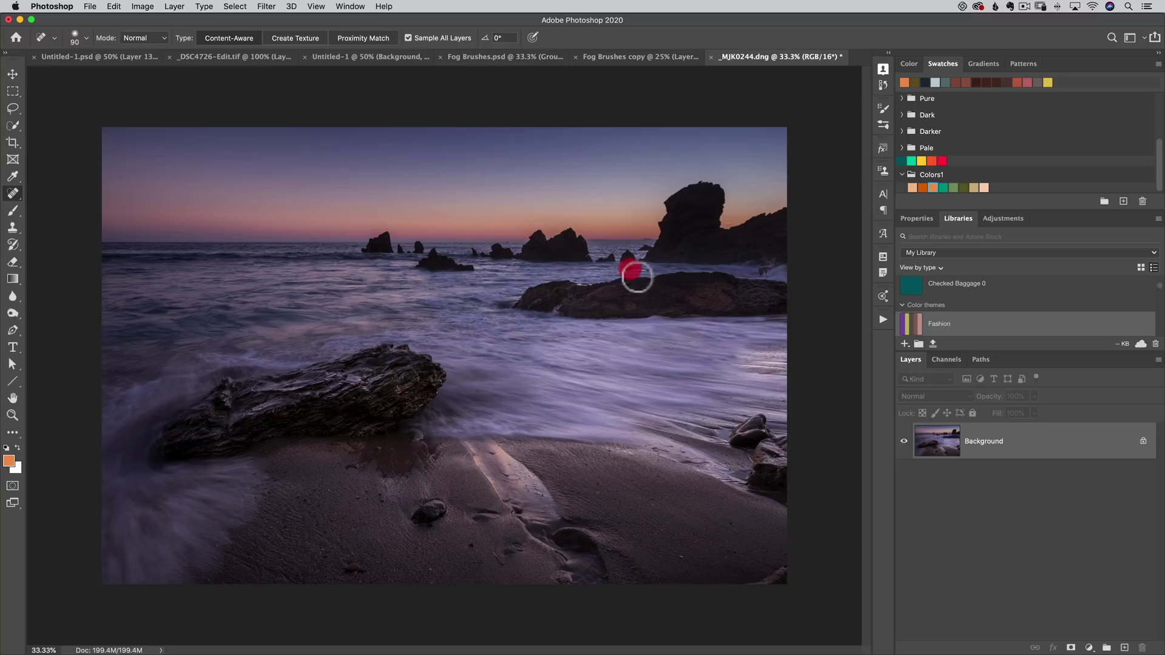
pyautogui.moveTo(637, 277)
pyautogui.mouseDown()
pyautogui.moveTo(652, 278)
pyautogui.moveTo(627, 266)
pyautogui.mouseUp()
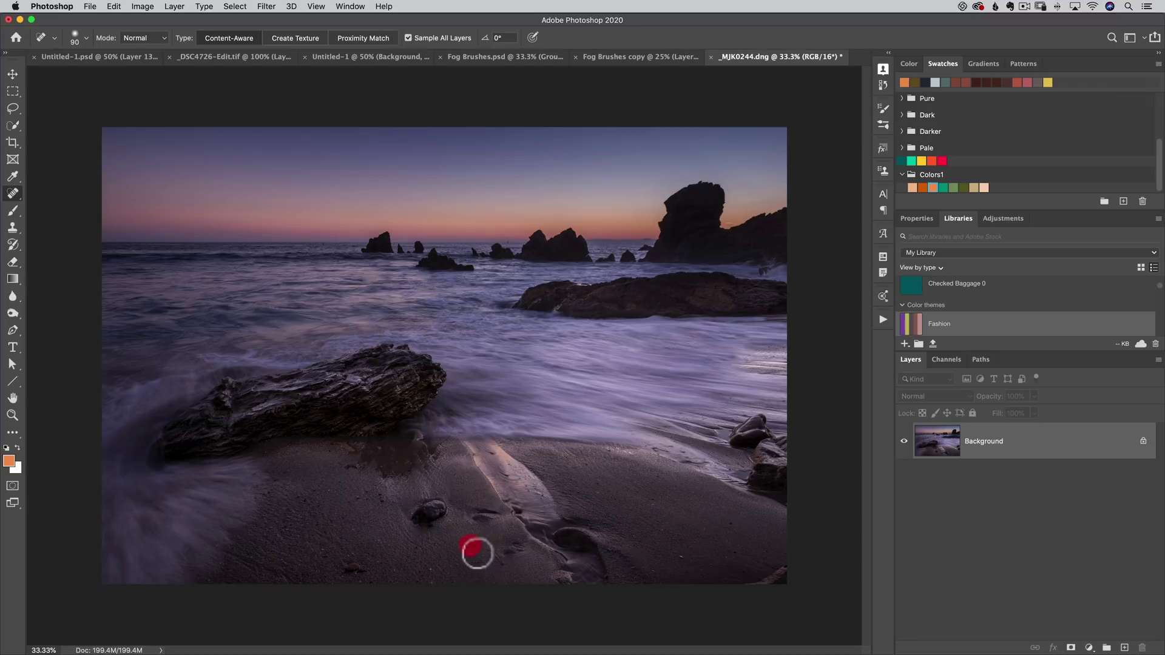
# Heal the spots on the sand, a dark spot in the sea, and one among the distant rocks
pyautogui.moveTo(477, 553); pyautogui.dragTo(473, 554)
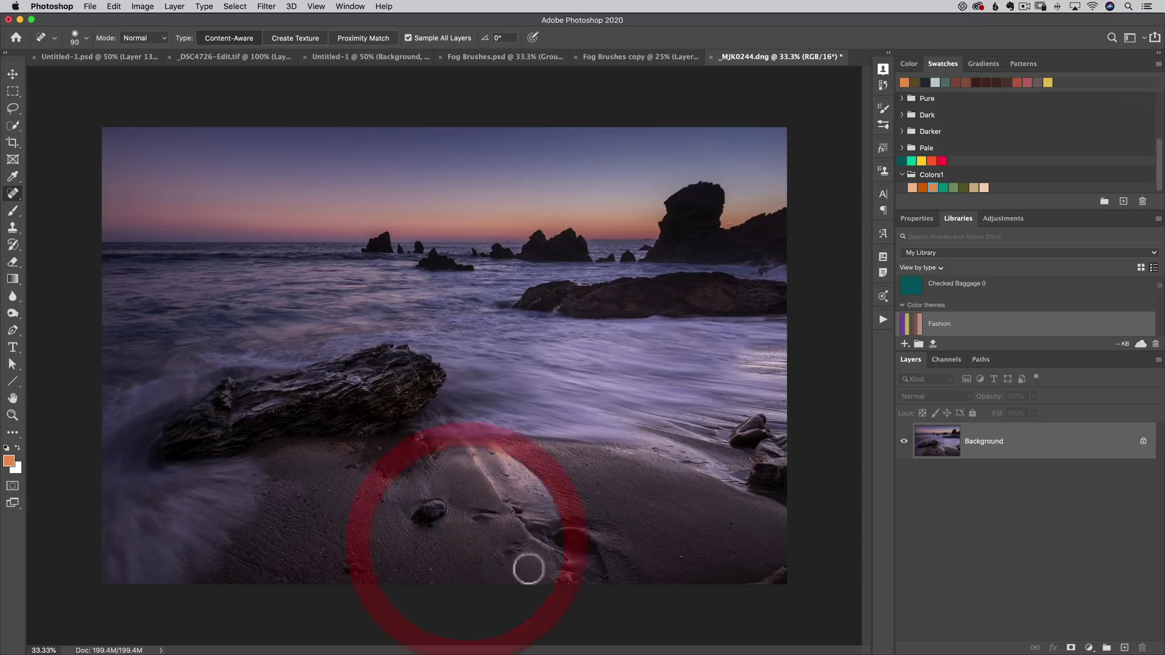
pyautogui.click(472, 571)
pyautogui.moveTo(691, 561)
pyautogui.mouseDown()
pyautogui.moveTo(664, 517)
pyautogui.moveTo(604, 490)
pyautogui.mouseUp()
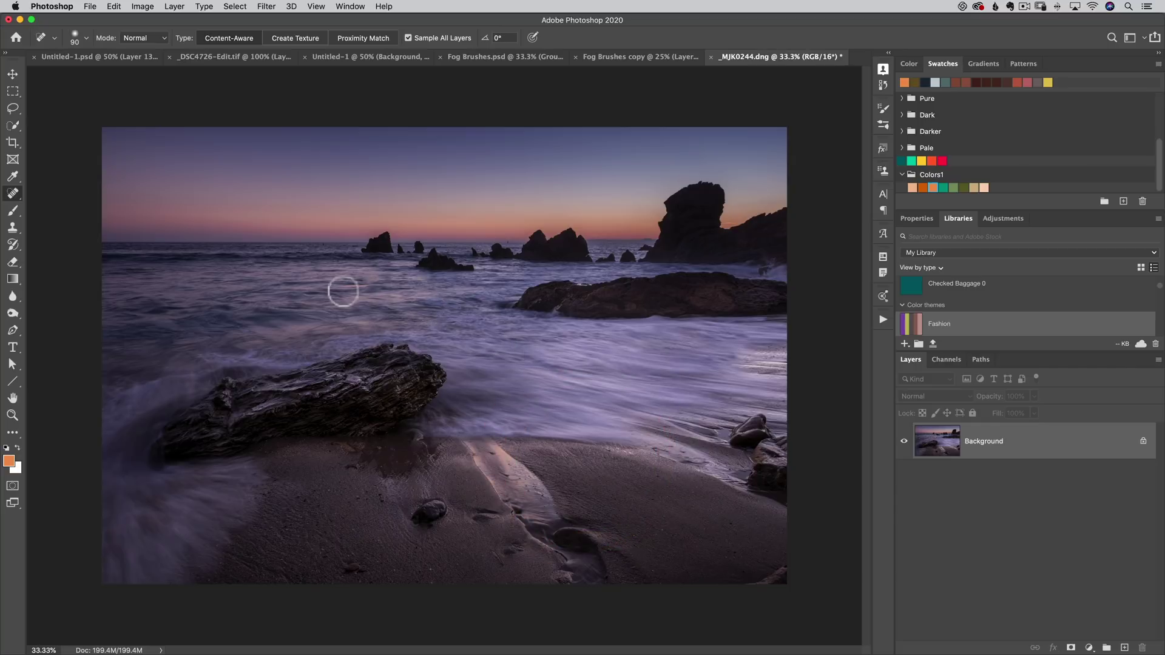
pyautogui.moveTo(331, 252); pyautogui.dragTo(320, 249)
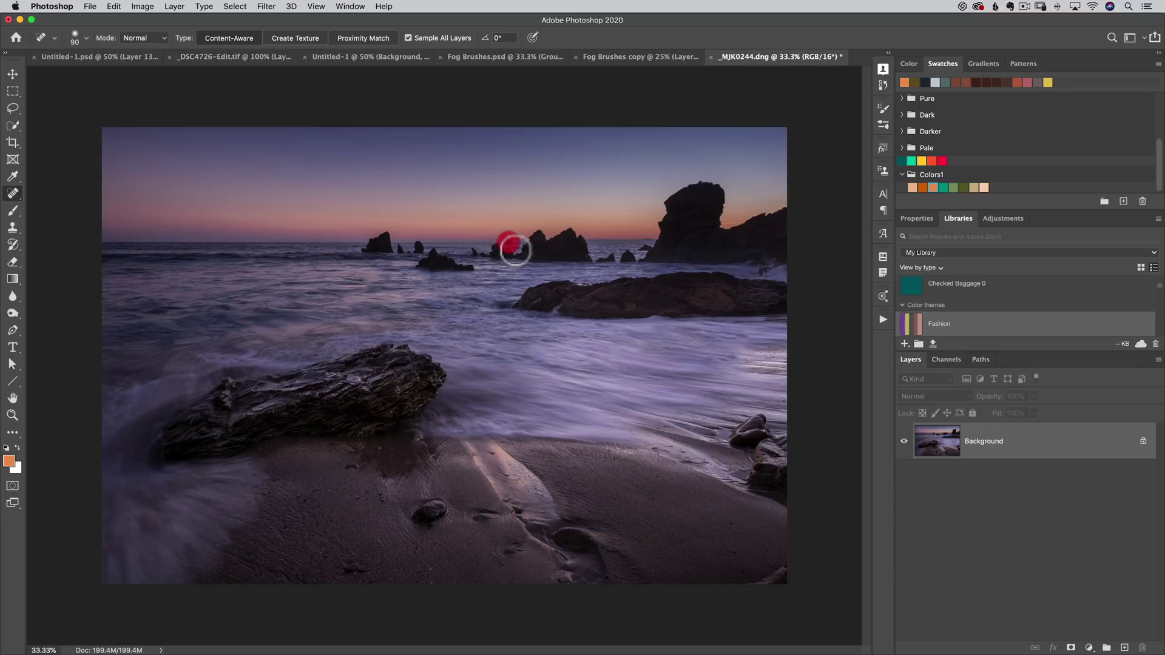
pyautogui.click(515, 250)
# Save the Photoshop edit as _MJK0244-Edit.tif, then reset the original DNG's develop adjustments in Lightroom
pyautogui.click(91, 6)
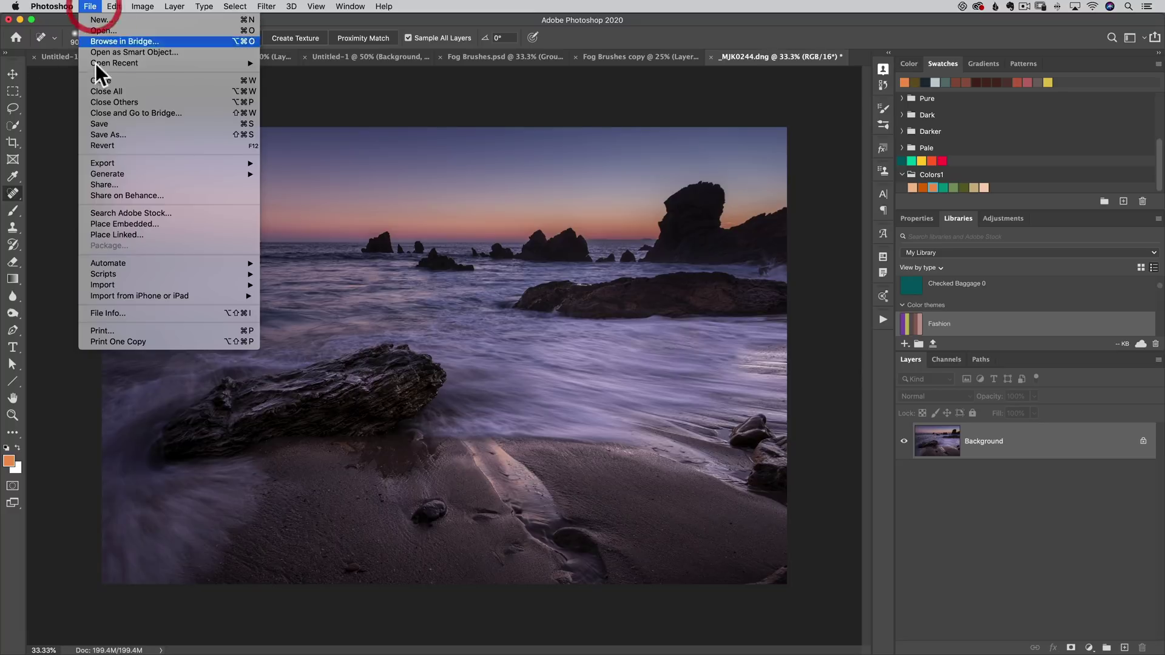
pyautogui.click(96, 122)
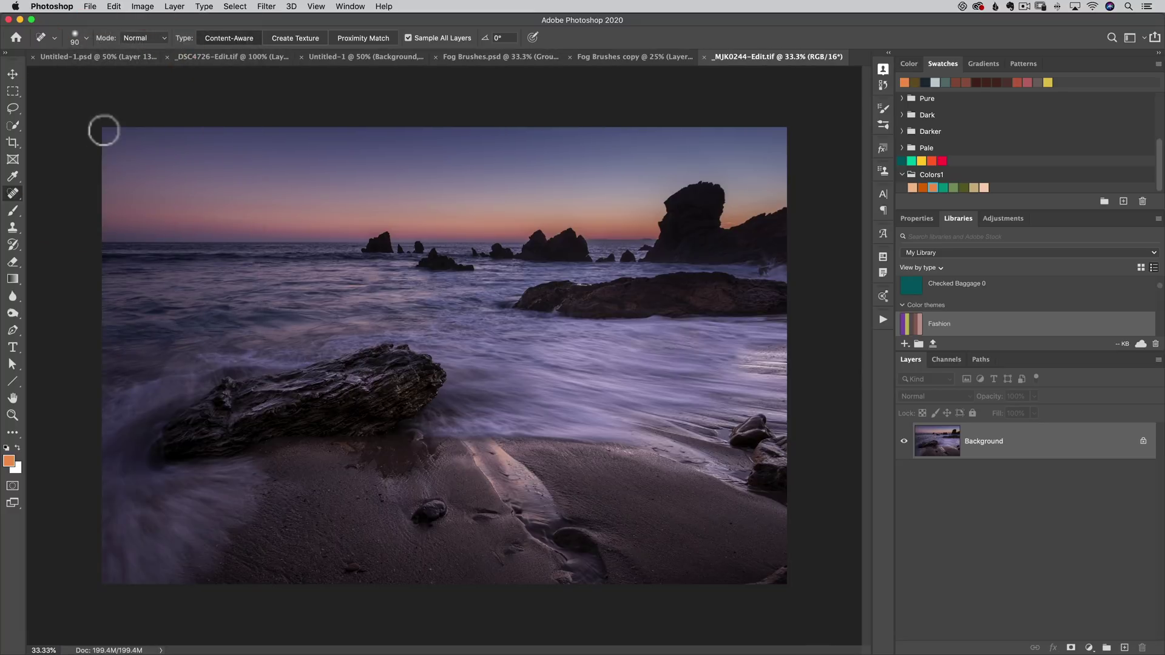
pyautogui.press('super+Tab')
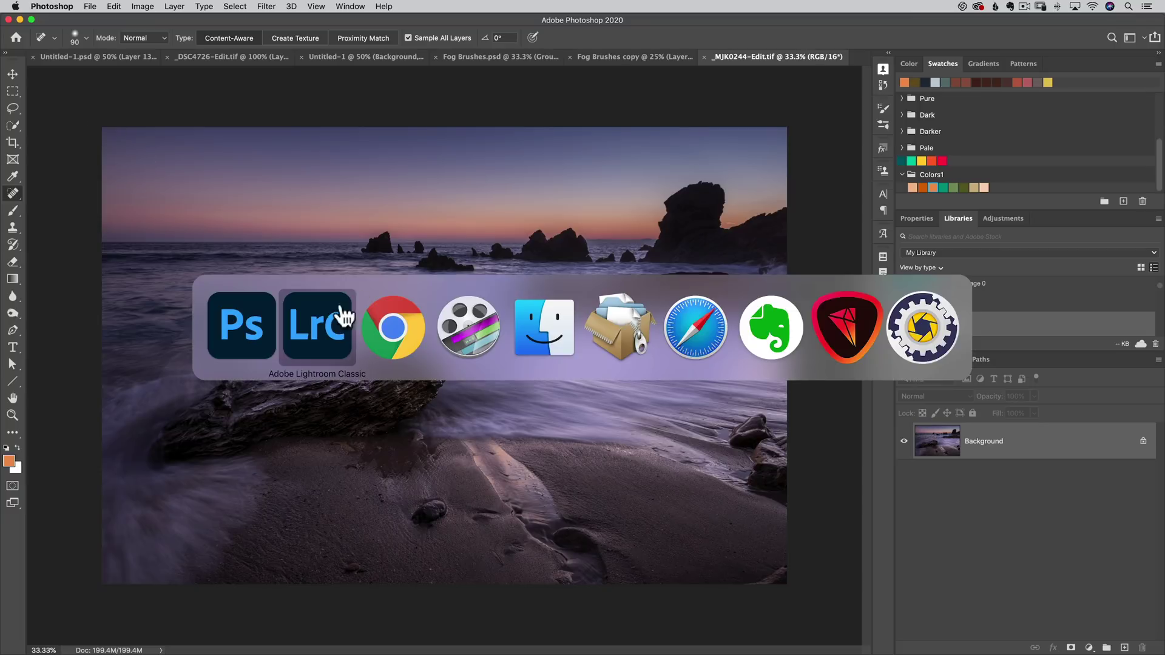
pyautogui.click(318, 316)
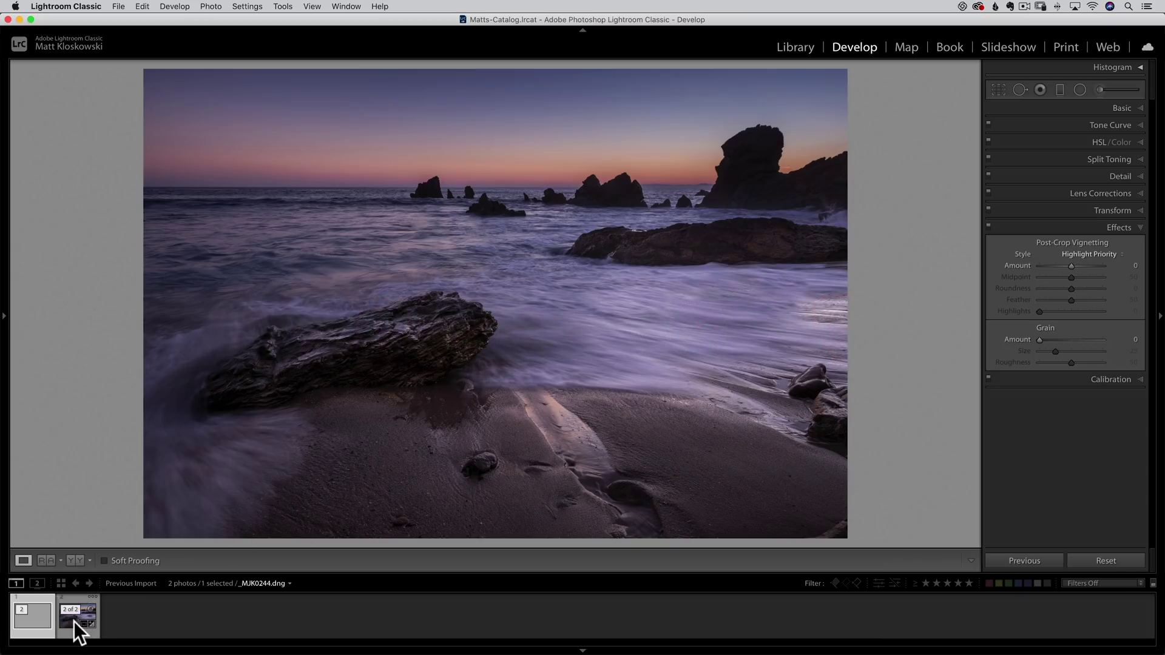
pyautogui.click(74, 621)
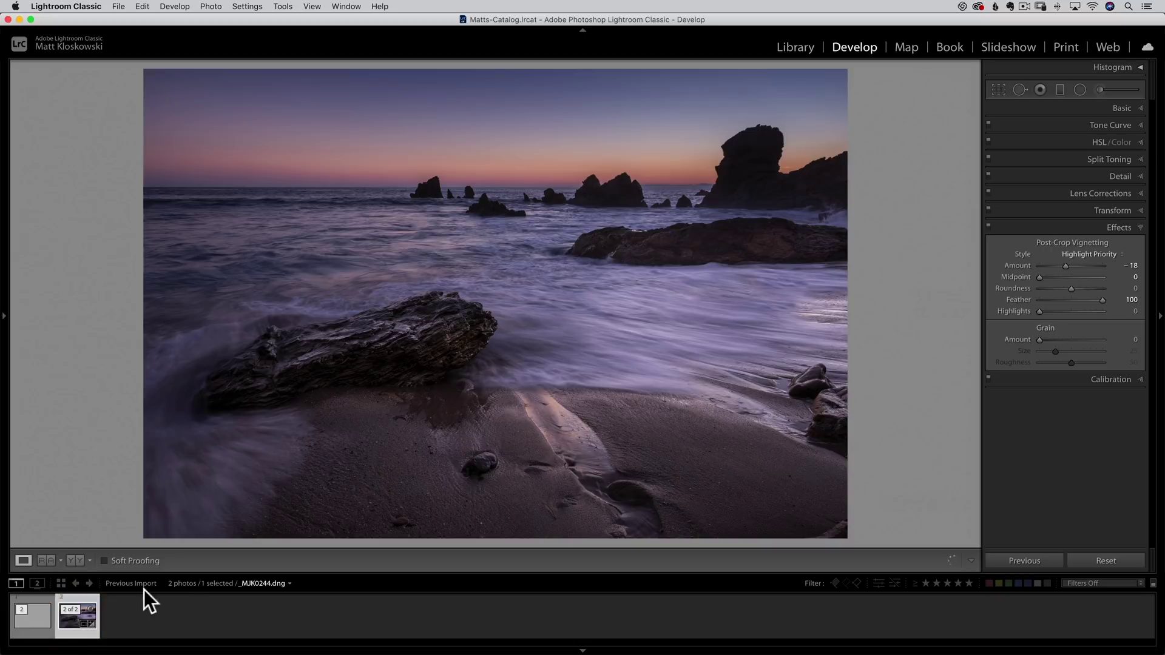
pyautogui.click(1110, 559)
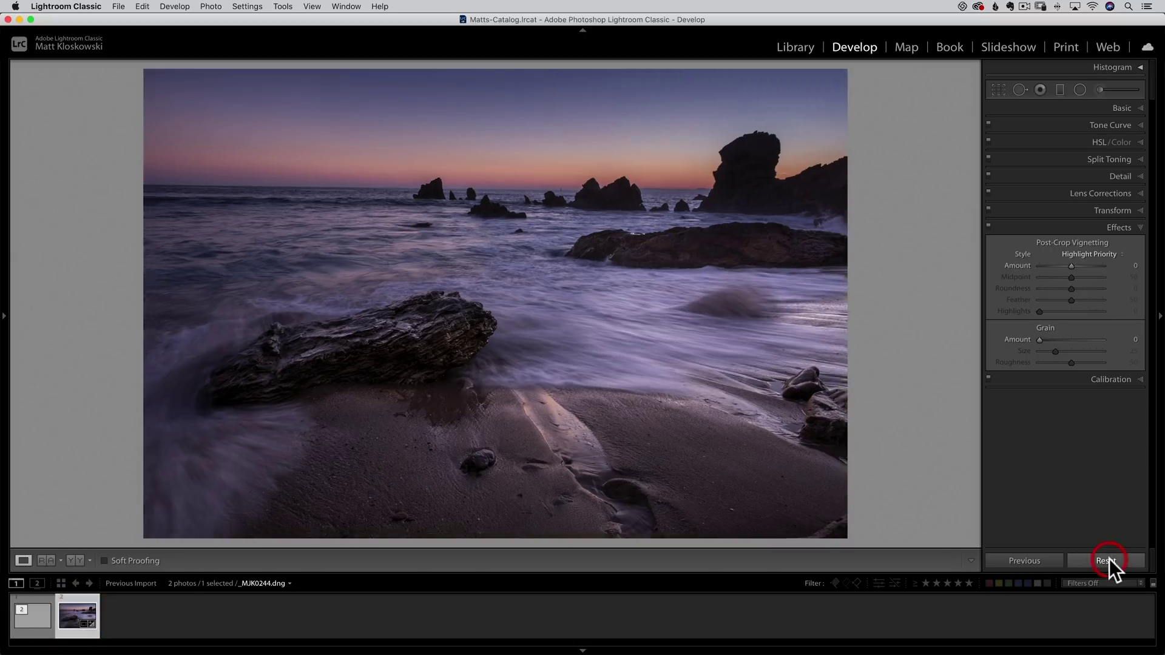